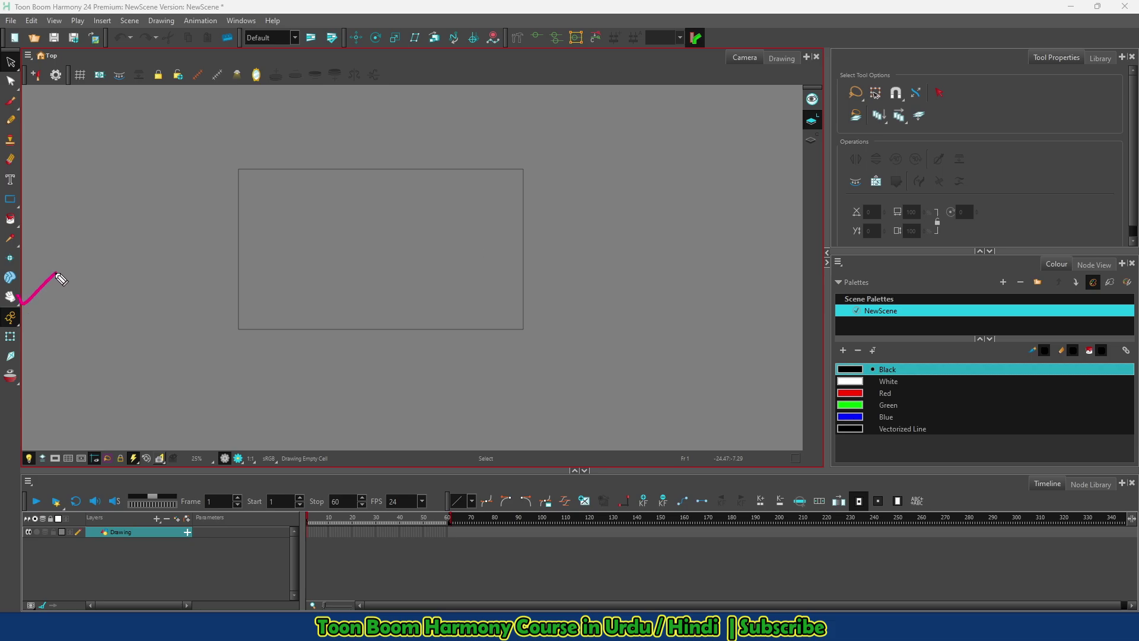
Pan the Camera view with the Hand tool to reposition the empty camera frame
{"action": "left_click", "coordinate": [11, 300]}
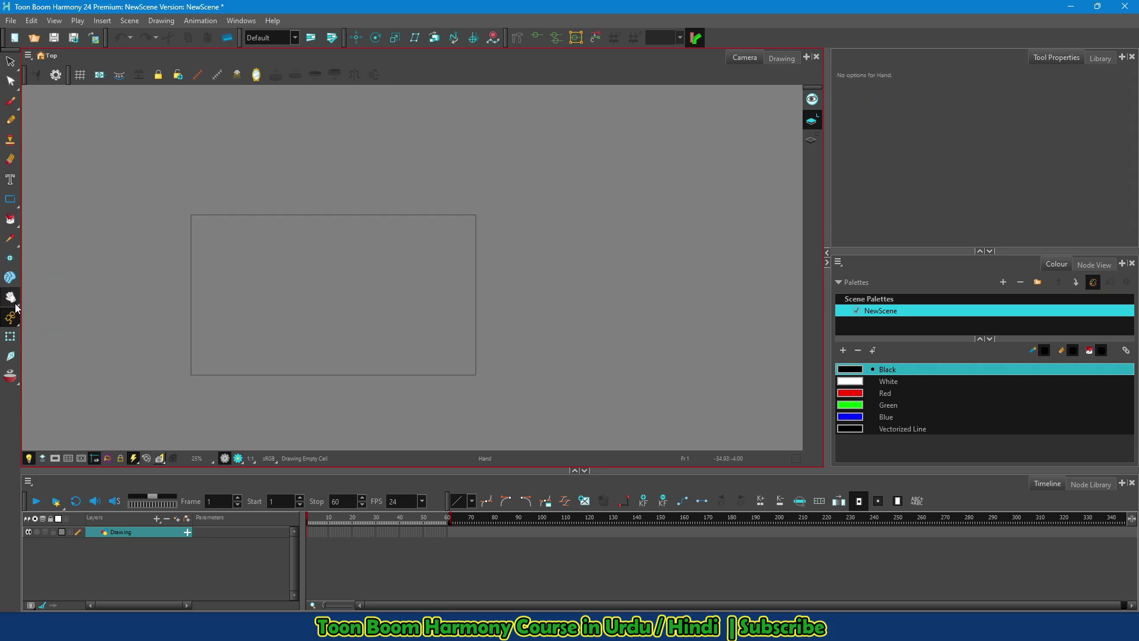
{"action": "left_click", "coordinate": [18, 305]}
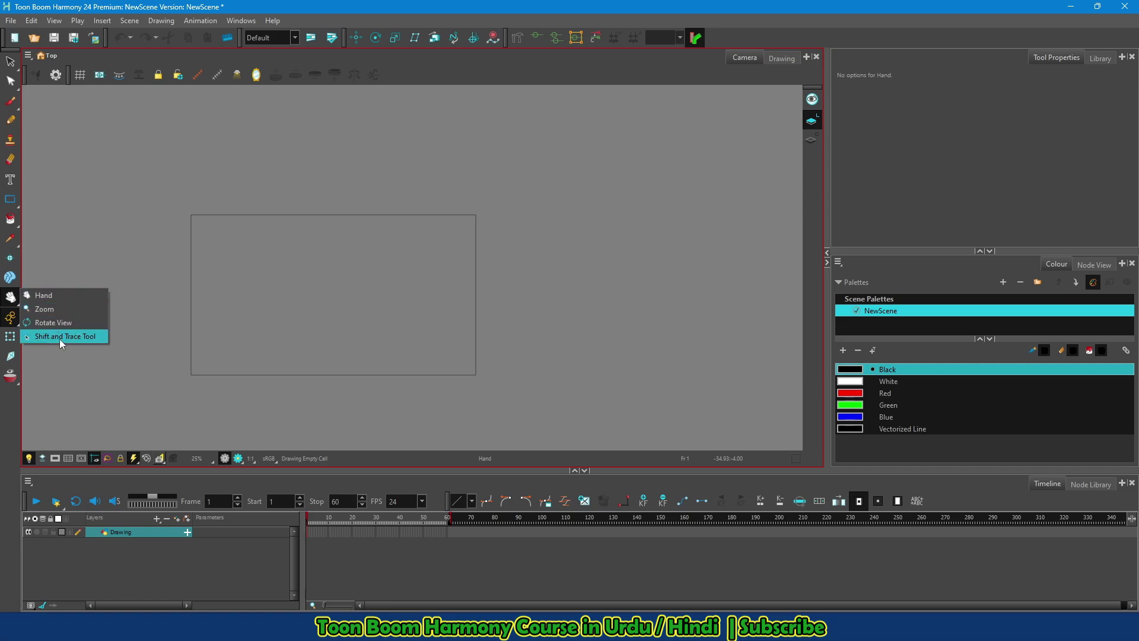
{"action": "left_click", "coordinate": [34, 294]}
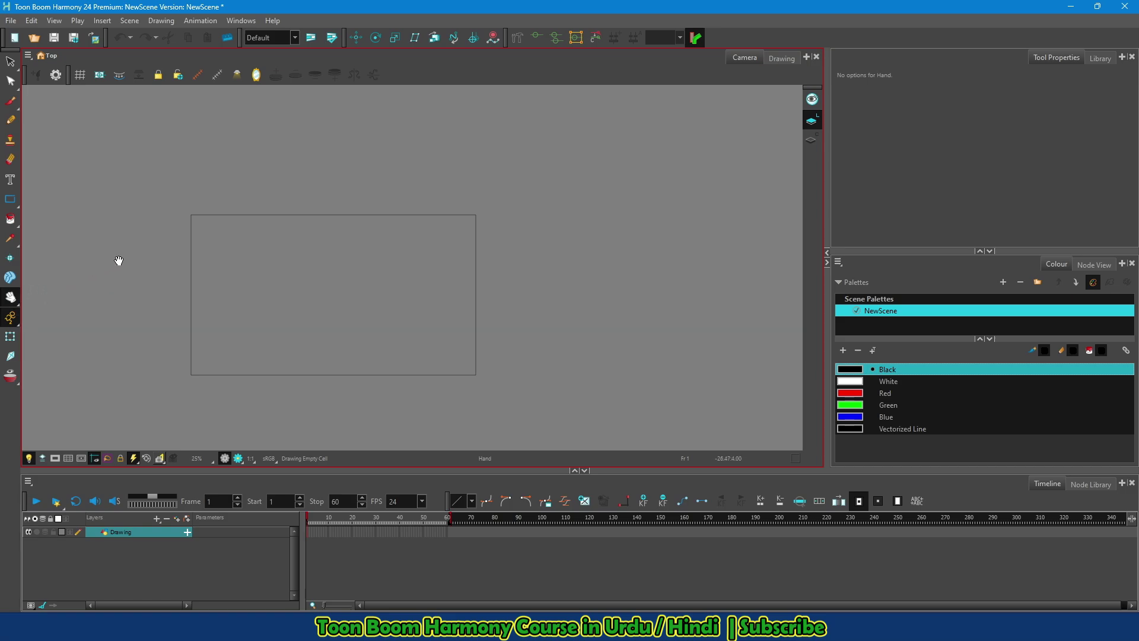
{"action": "left_click_drag", "start_coordinate": [287, 242], "coordinate": [325, 214]}
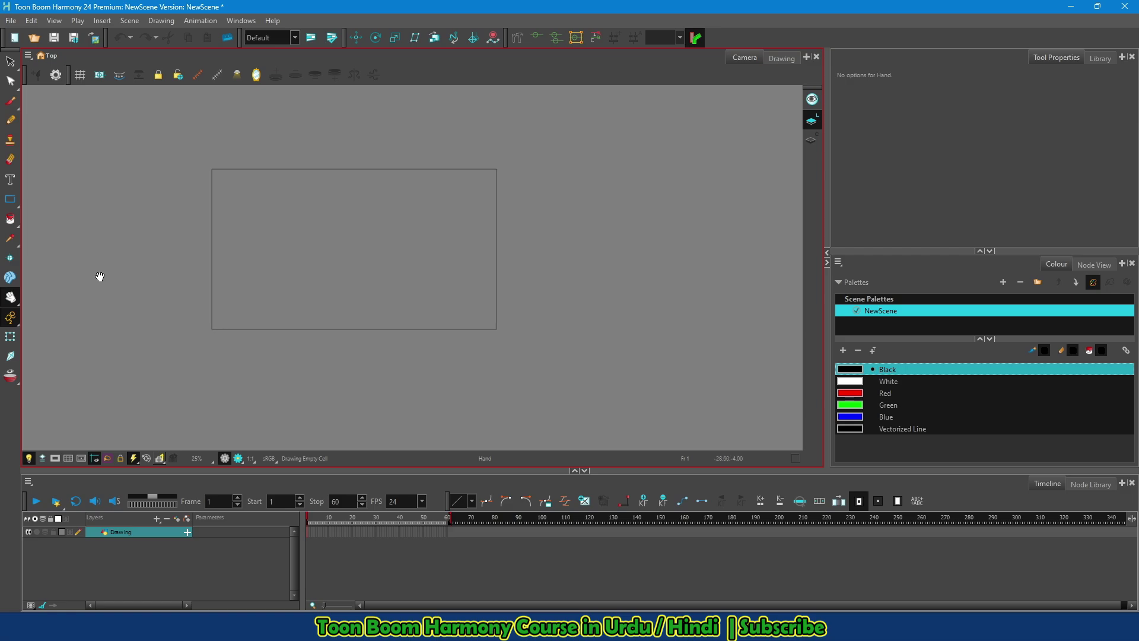
Sketch a rough circle crossed by a slanted line and a near-vertical line inside the camera frame with the black Brush
{"action": "left_click", "coordinate": [10, 101]}
{"action": "mouse_move", "coordinate": [339, 203]}
{"action": "left_mouse_down"}
{"action": "mouse_move", "coordinate": [318, 201]}
{"action": "mouse_move", "coordinate": [426, 200]}
{"action": "left_mouse_up"}
{"action": "left_click_drag", "start_coordinate": [359, 177], "coordinate": [378, 299]}
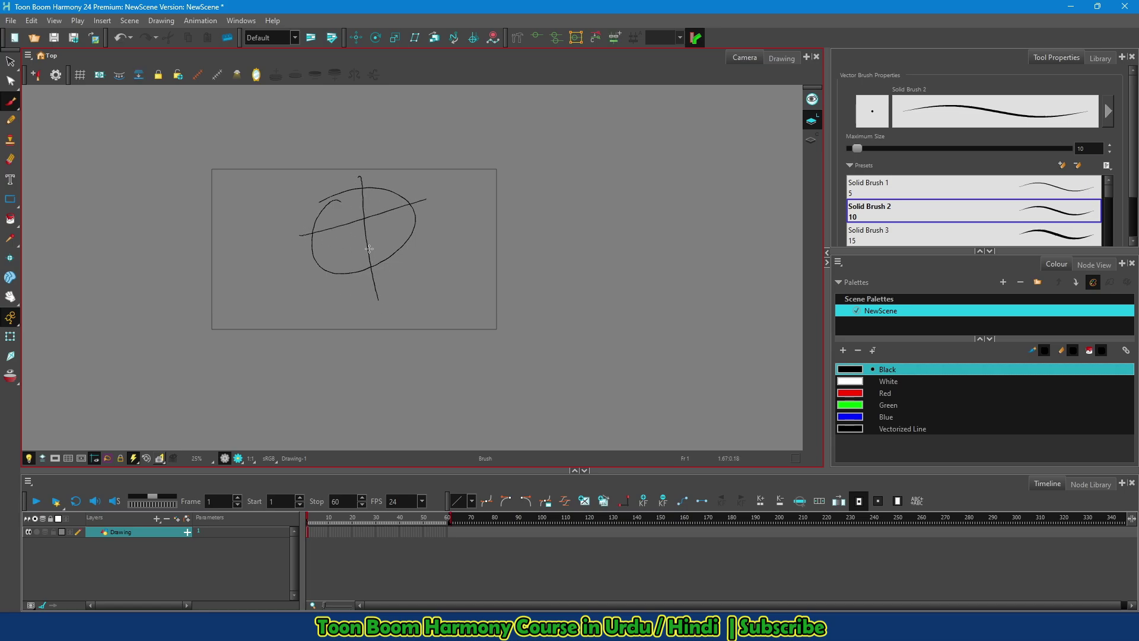
Zoom in to 200% on the circle's lower part and pan across it with the Hand tool
{"action": "scroll", "coordinate": [369, 247], "scroll_direction": "up", "scroll_amount": 3}
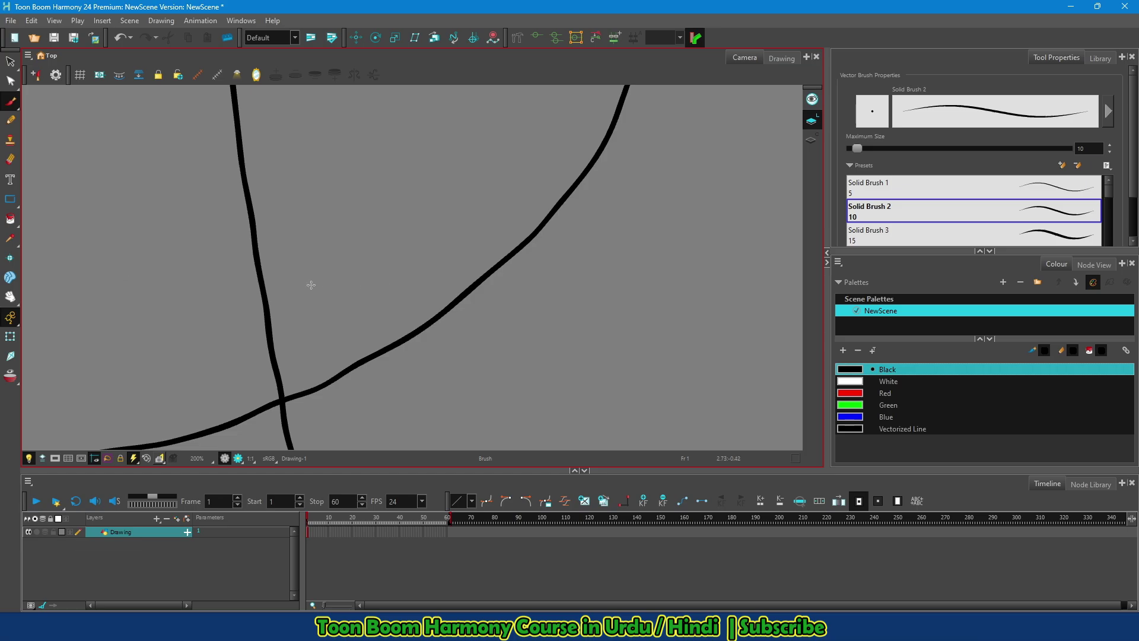
{"action": "left_click", "coordinate": [10, 297]}
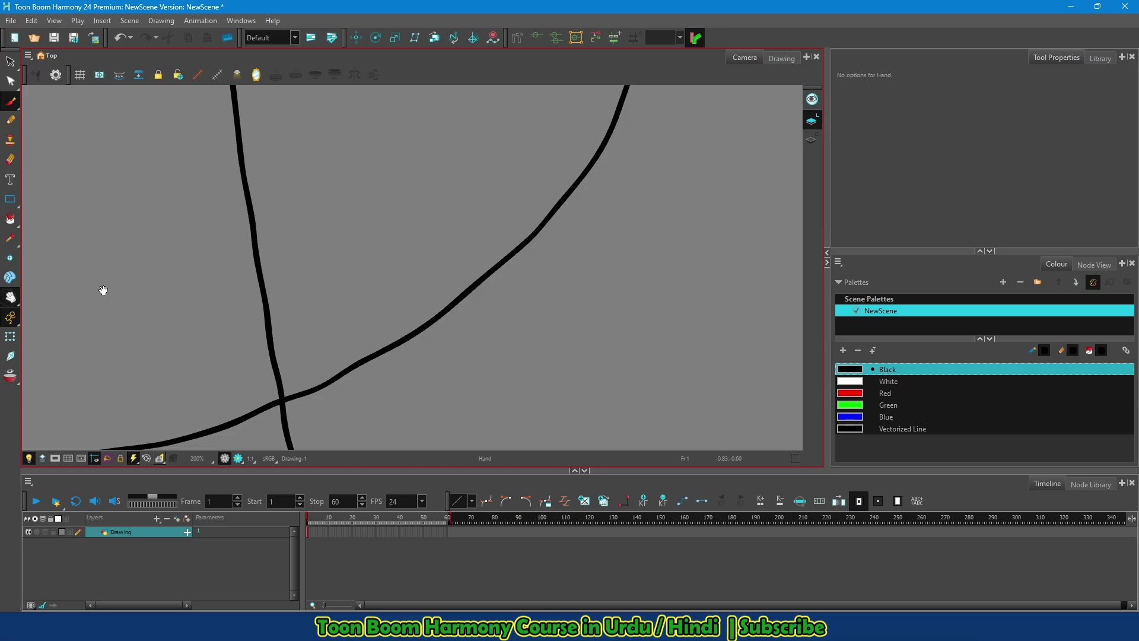
{"action": "left_click_drag", "start_coordinate": [101, 293], "coordinate": [326, 279]}
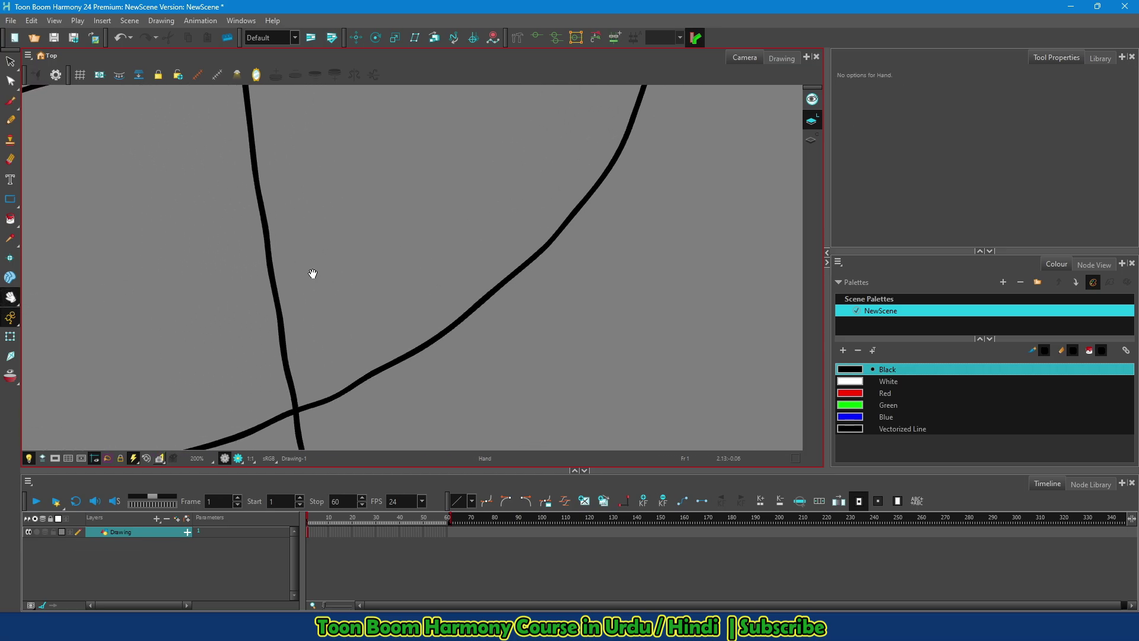
Paint two wavy strokes with the Brush beside the near-vertical line, crossing the circle's lower edge
{"action": "left_click", "coordinate": [10, 101]}
{"action": "key", "text": "space"}
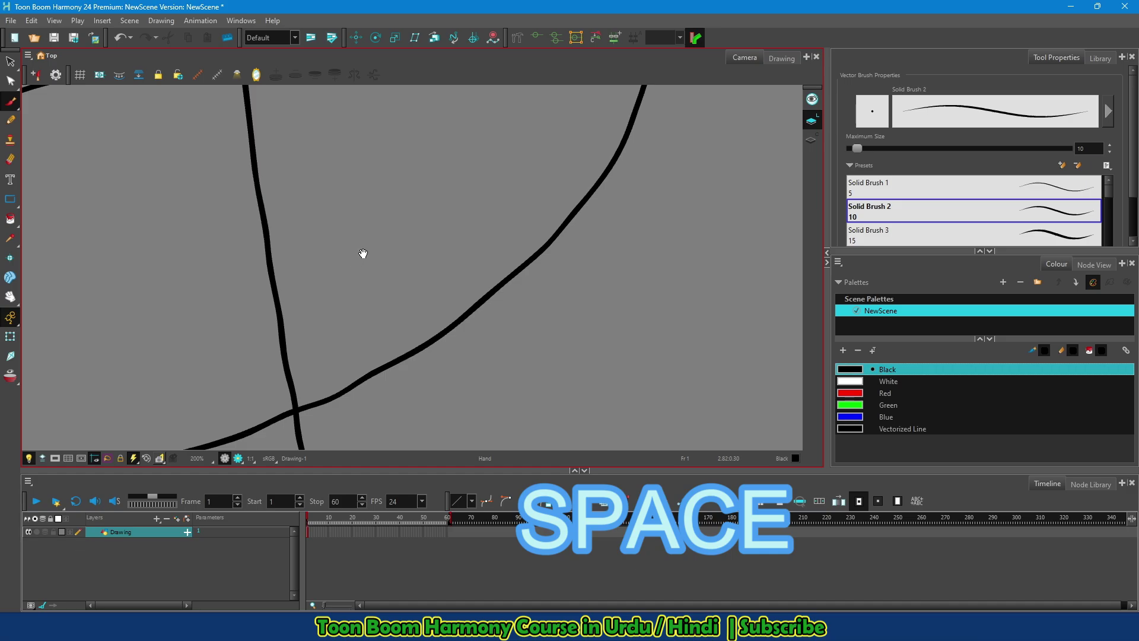
{"action": "mouse_move", "coordinate": [364, 251]}
{"action": "left_mouse_down"}
{"action": "mouse_move", "coordinate": [296, 283]}
{"action": "mouse_move", "coordinate": [371, 394]}
{"action": "mouse_move", "coordinate": [519, 213]}
{"action": "mouse_move", "coordinate": [357, 230]}
{"action": "left_mouse_up"}
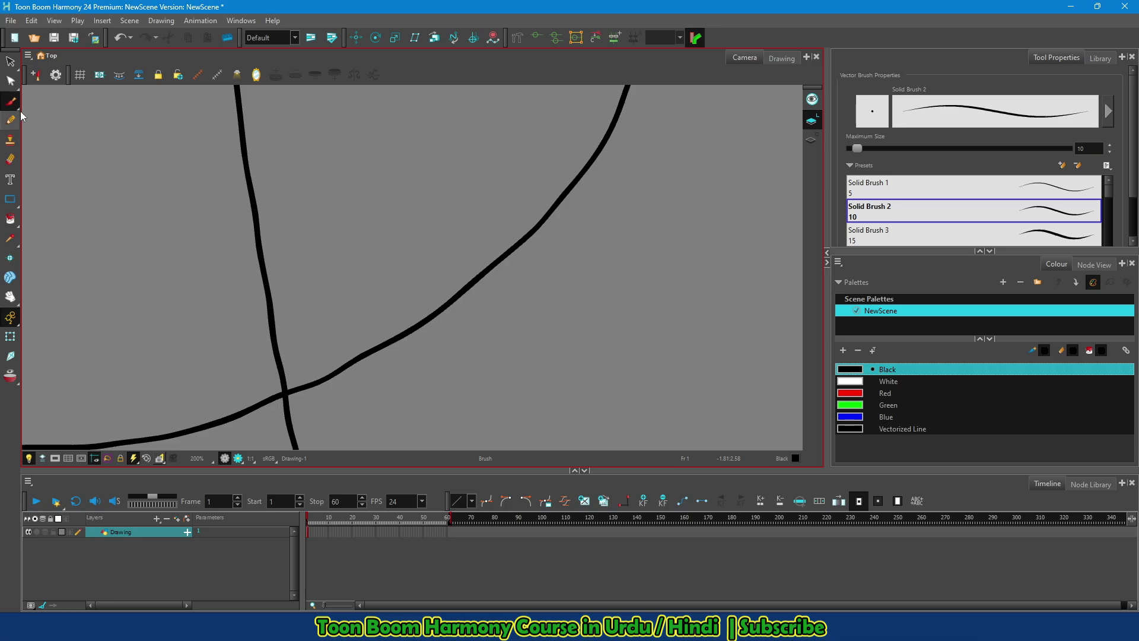
{"action": "left_click_drag", "start_coordinate": [358, 191], "coordinate": [480, 359]}
{"action": "mouse_move", "coordinate": [475, 168]}
{"action": "left_mouse_down"}
{"action": "mouse_move", "coordinate": [505, 305]}
{"action": "mouse_move", "coordinate": [555, 372]}
{"action": "left_mouse_up"}
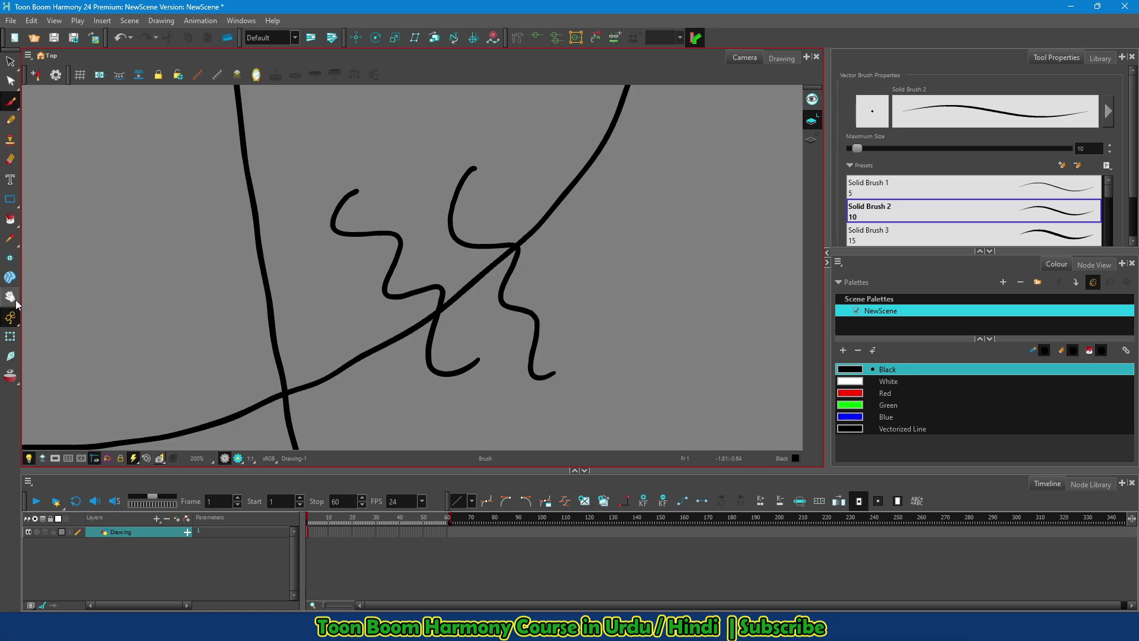
Magnify the first wavy stroke with the Zoom tool up to 25000%
{"action": "mouse_move", "coordinate": [286, 280]}
{"action": "left_mouse_down"}
{"action": "mouse_move", "coordinate": [356, 236]}
{"action": "mouse_move", "coordinate": [300, 257]}
{"action": "mouse_move", "coordinate": [358, 238]}
{"action": "left_mouse_up"}
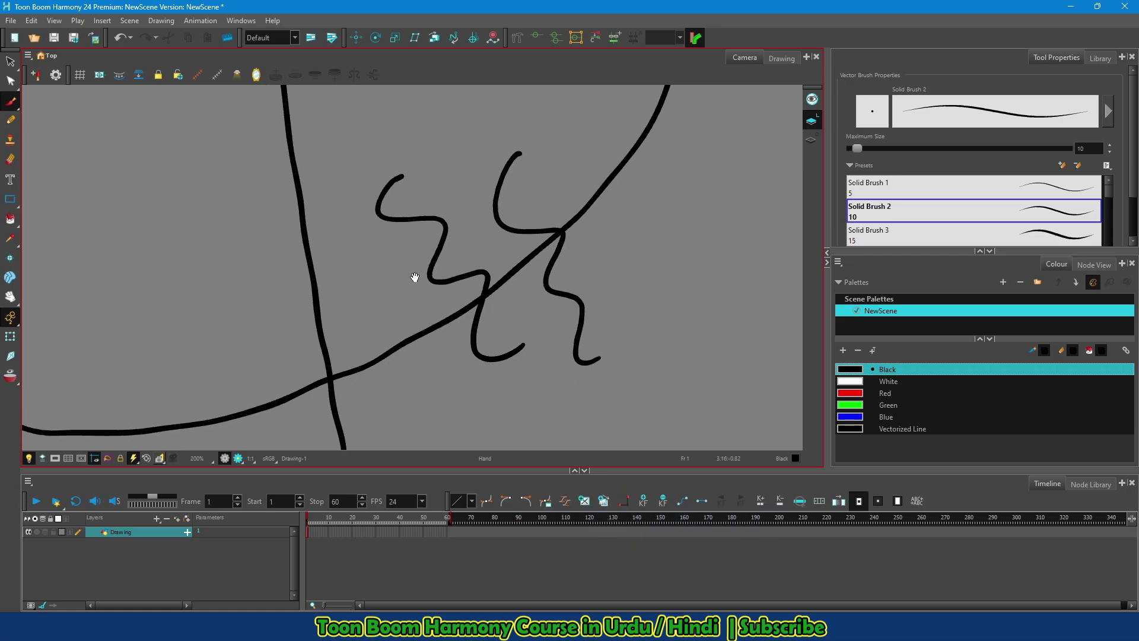
{"action": "left_click", "coordinate": [10, 297]}
{"action": "left_click", "coordinate": [17, 302]}
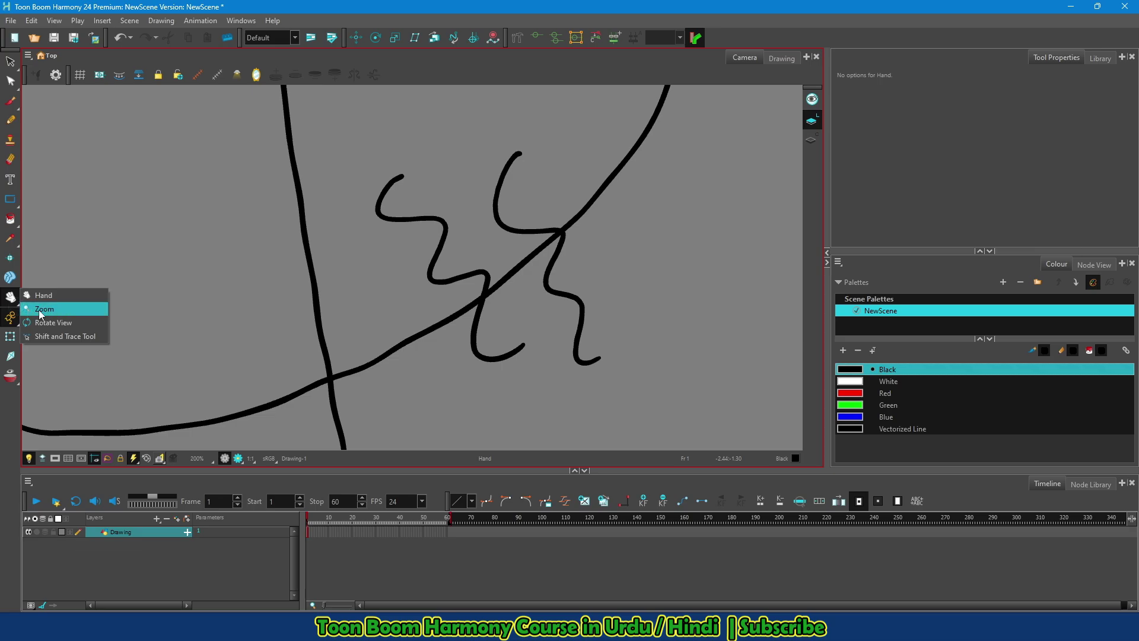
{"action": "left_click", "coordinate": [43, 309]}
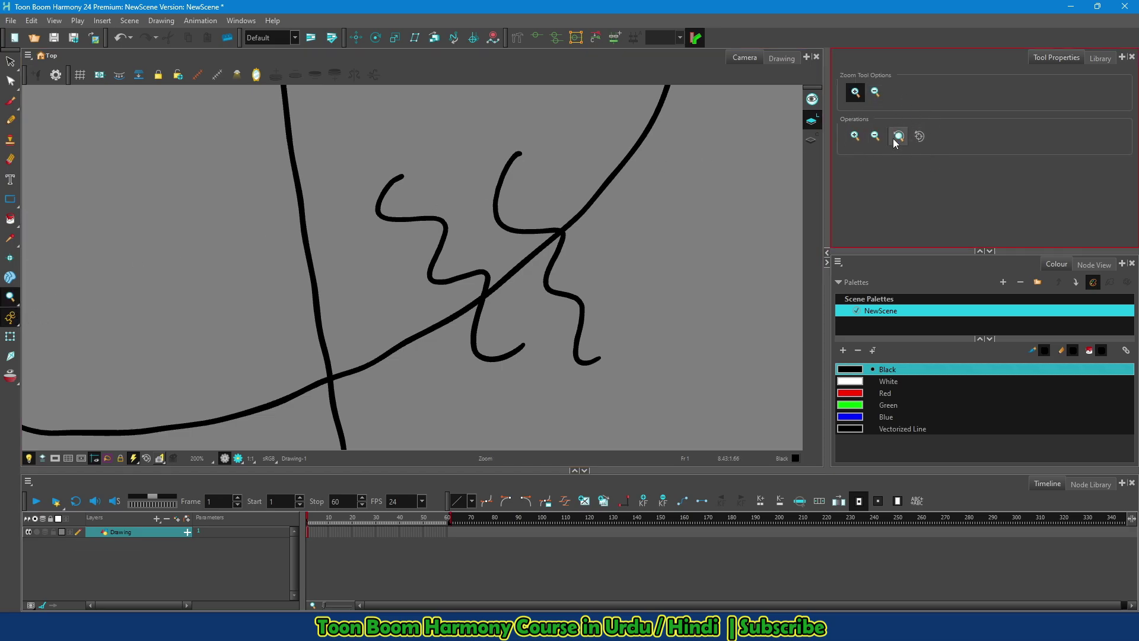
{"action": "left_click", "coordinate": [440, 245]}
{"action": "left_click", "coordinate": [441, 246]}
{"action": "left_click", "coordinate": [442, 245]}
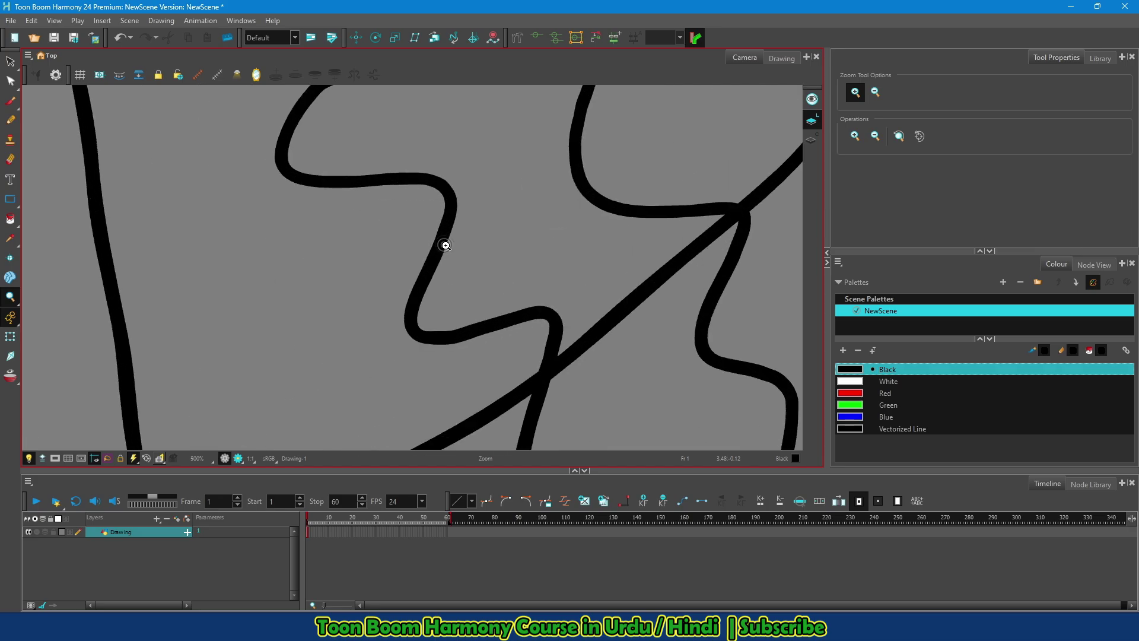
{"action": "left_click", "coordinate": [444, 246]}
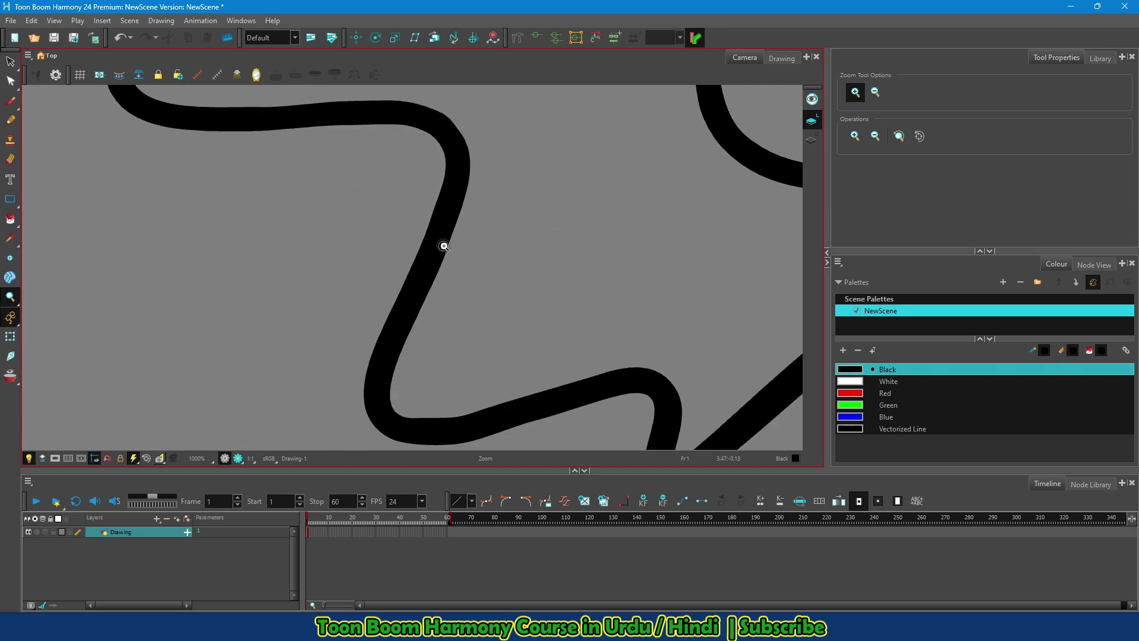
{"action": "left_click", "coordinate": [444, 245]}
{"action": "left_click", "coordinate": [445, 246]}
{"action": "left_click", "coordinate": [446, 250]}
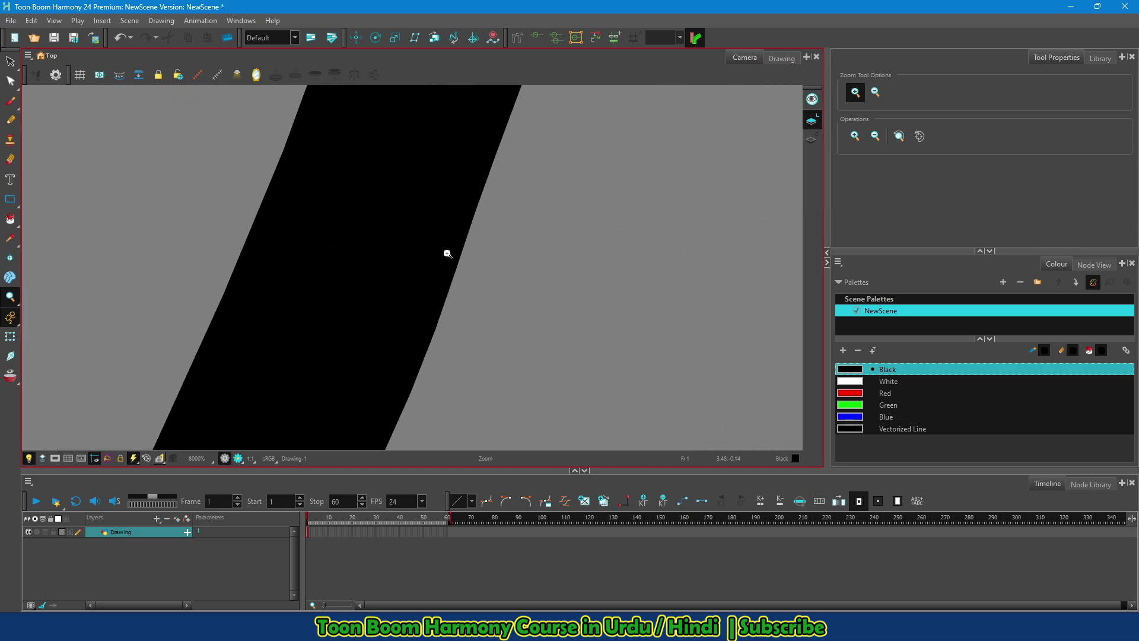
{"action": "left_click", "coordinate": [446, 254]}
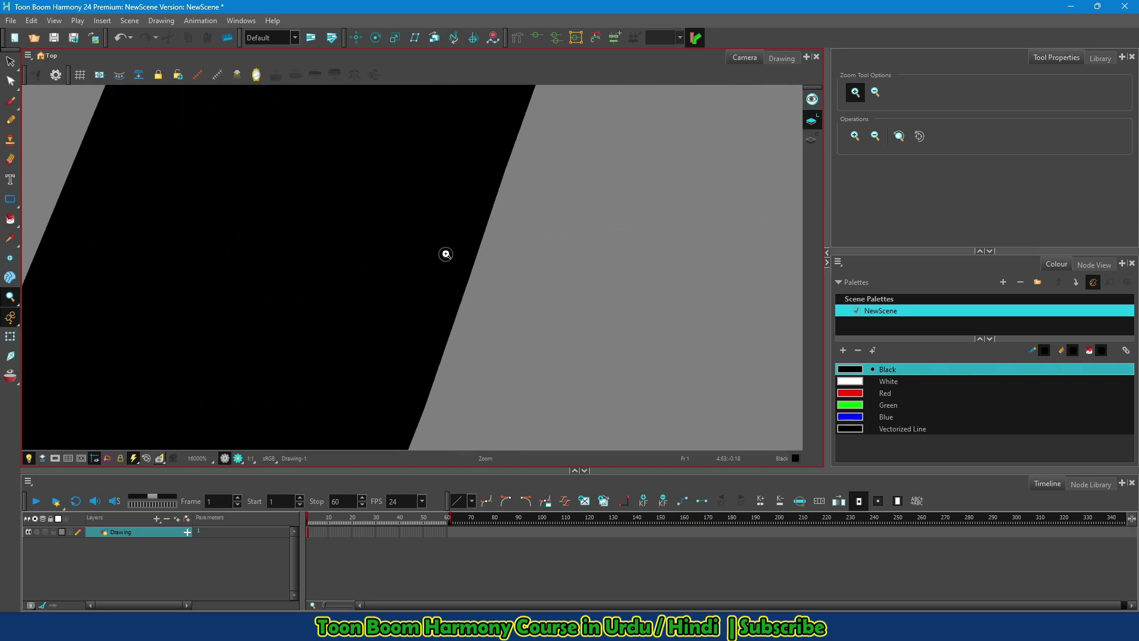
{"action": "left_click", "coordinate": [446, 254]}
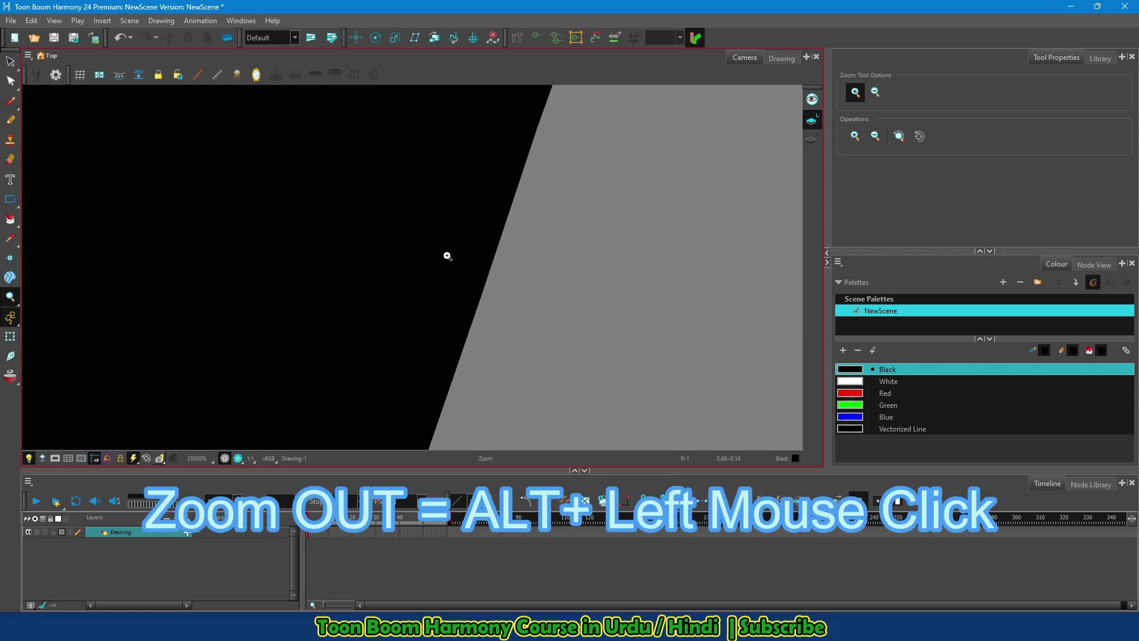
Zoom back out from the wavy stroke to 150% with the Zoom tool
{"action": "left_click", "coordinate": [445, 251], "text": "alt"}
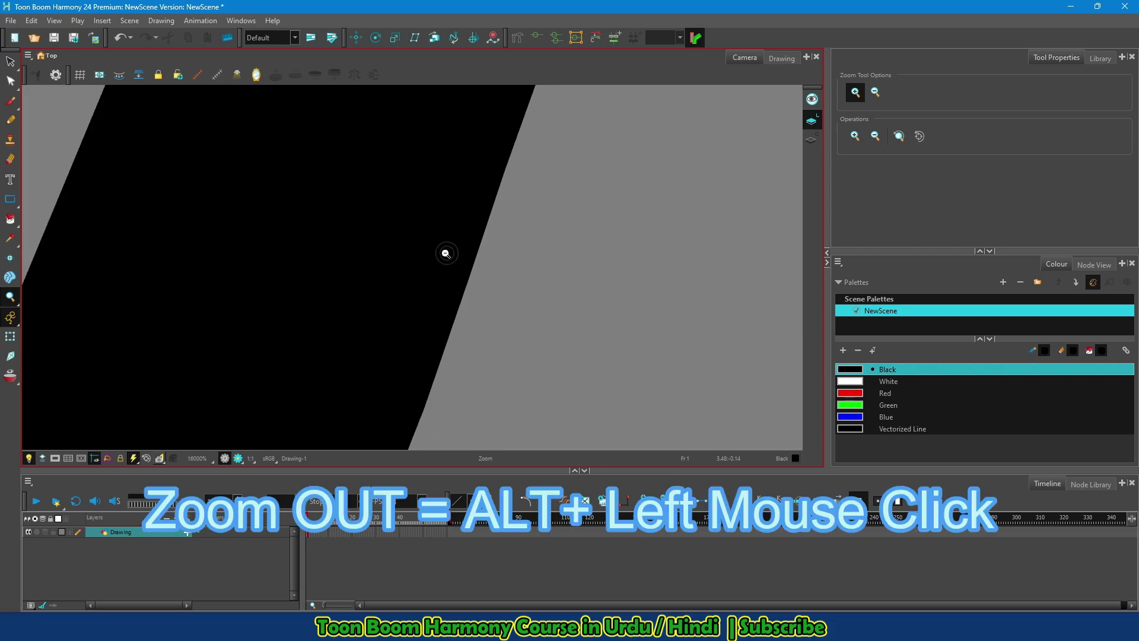
{"action": "left_click", "coordinate": [442, 256], "text": "alt"}
{"action": "left_click", "coordinate": [437, 257], "text": "alt"}
{"action": "left_click", "coordinate": [436, 260], "text": "alt"}
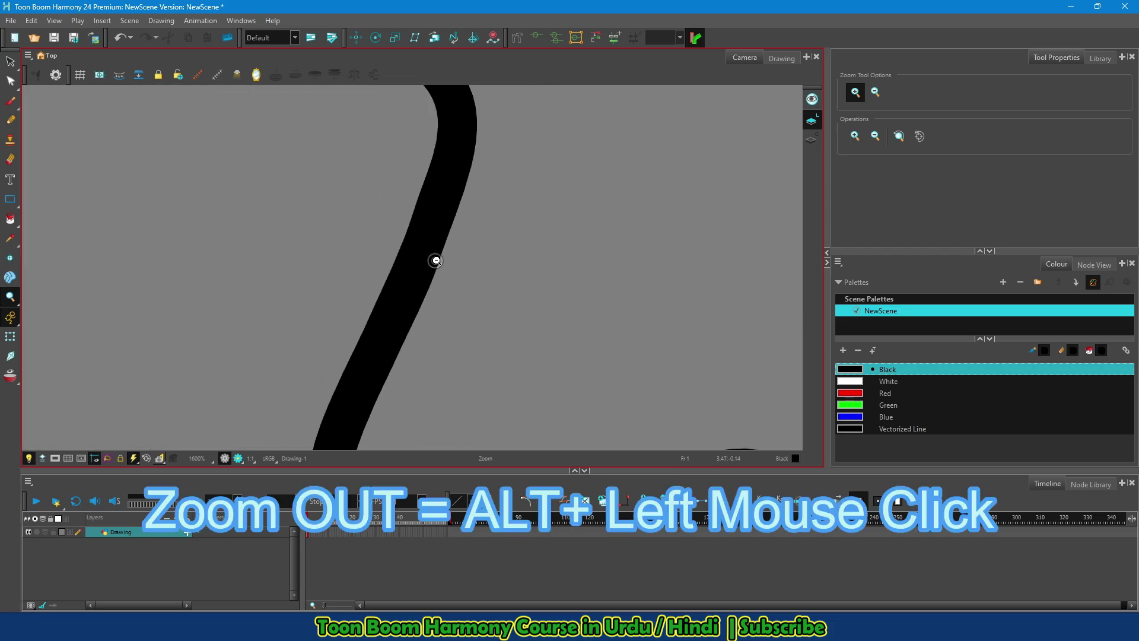
{"action": "left_click", "coordinate": [436, 260], "text": "alt"}
{"action": "left_click", "coordinate": [436, 259], "text": "alt"}
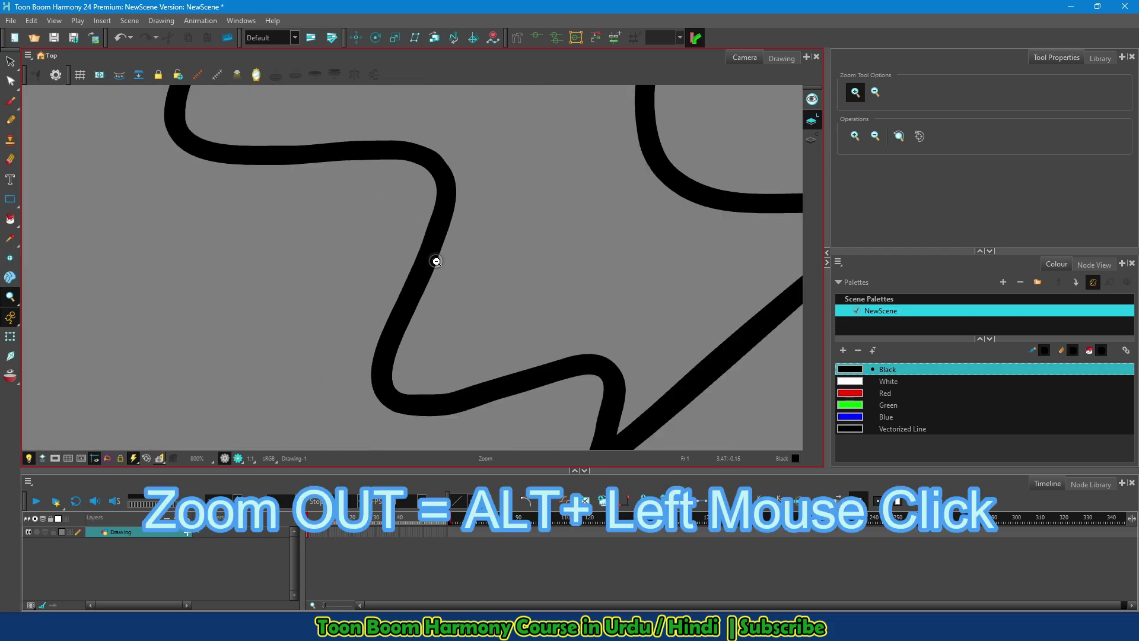
{"action": "left_click", "coordinate": [438, 258], "text": "alt"}
{"action": "left_click", "coordinate": [438, 258], "text": "alt"}
{"action": "left_click", "coordinate": [439, 260], "text": "alt"}
{"action": "left_click", "coordinate": [440, 260], "text": "alt"}
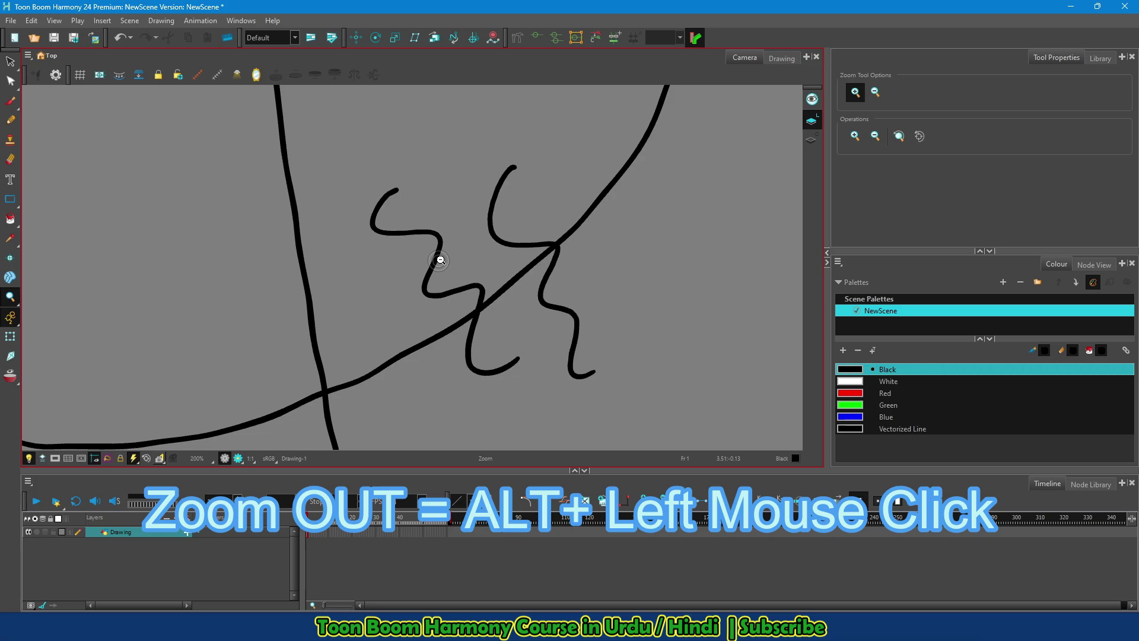
{"action": "left_click", "coordinate": [440, 259], "text": "alt"}
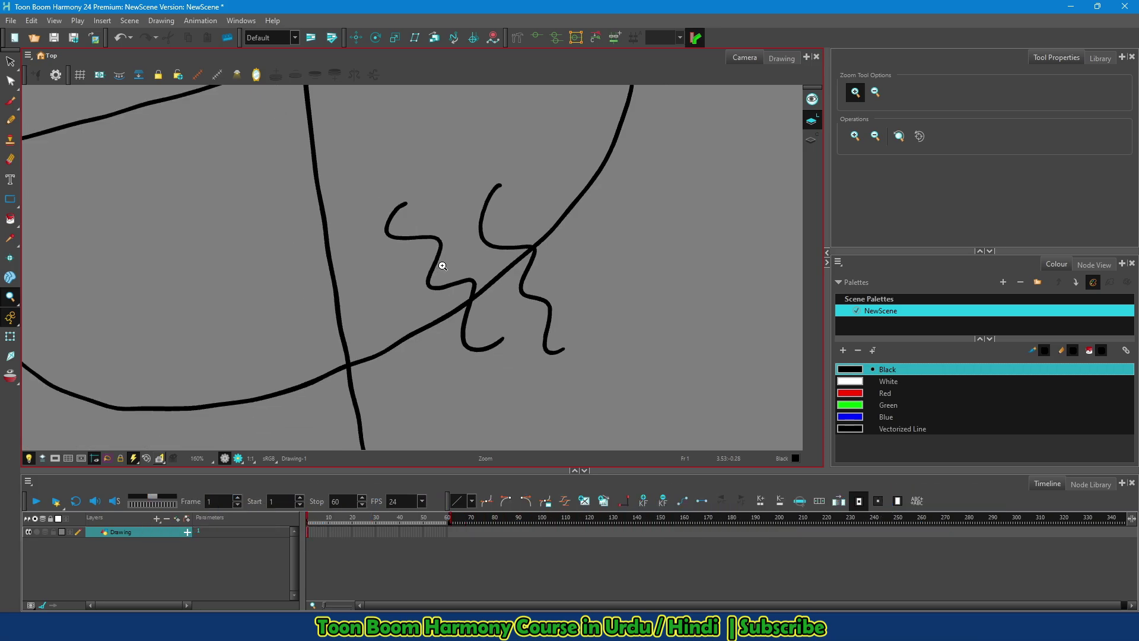
Paint a third wavy stroke with the Brush, running across the near-vertical line and below the circle's edge
{"action": "left_click", "coordinate": [12, 103]}
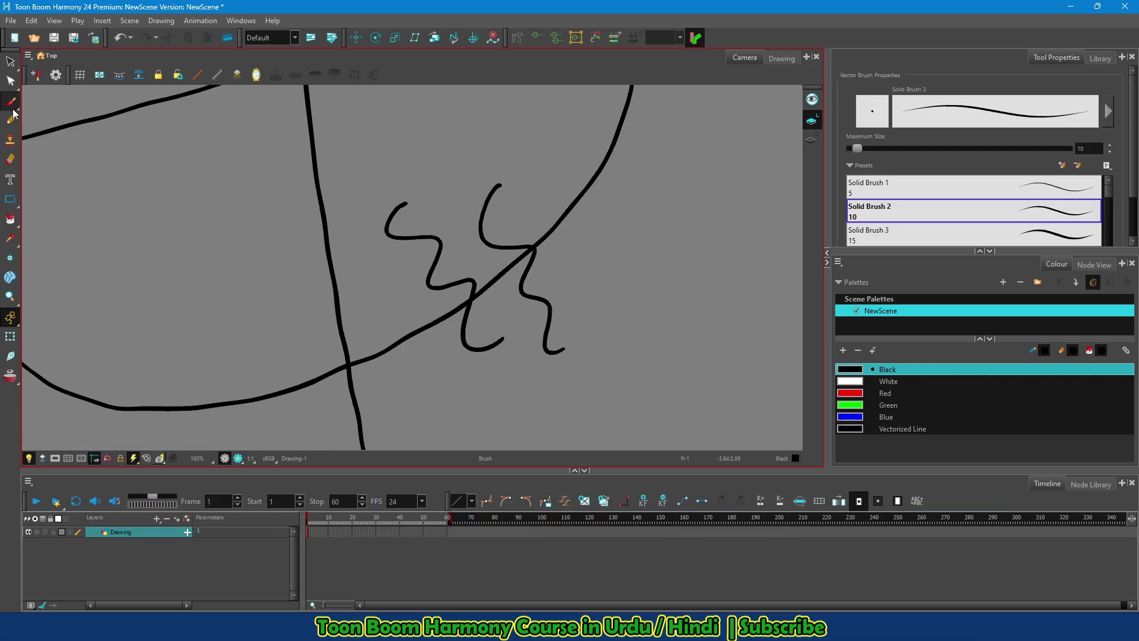
{"action": "mouse_move", "coordinate": [259, 206]}
{"action": "left_mouse_down"}
{"action": "mouse_move", "coordinate": [251, 238]}
{"action": "mouse_move", "coordinate": [356, 356]}
{"action": "mouse_move", "coordinate": [456, 388]}
{"action": "mouse_move", "coordinate": [477, 375]}
{"action": "left_mouse_up"}
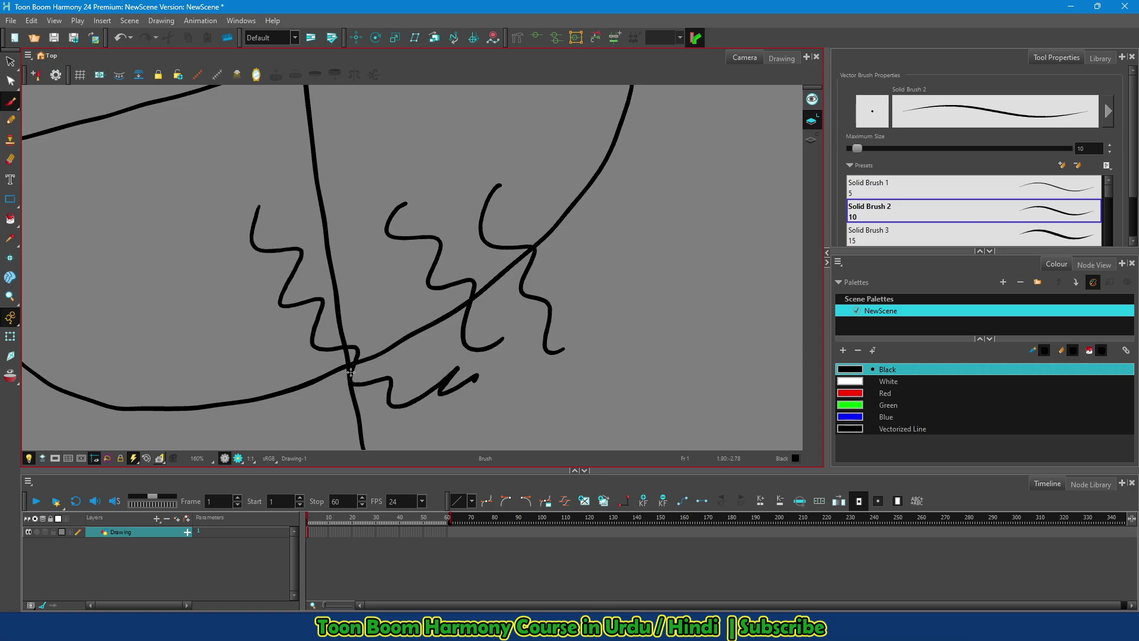
Zoom in on the wavy strokes and back out to 200% while keeping the Brush active
{"action": "key", "text": "2"}
{"action": "key", "text": "2"}
{"action": "key", "text": "2"}
{"action": "key", "text": "2"}
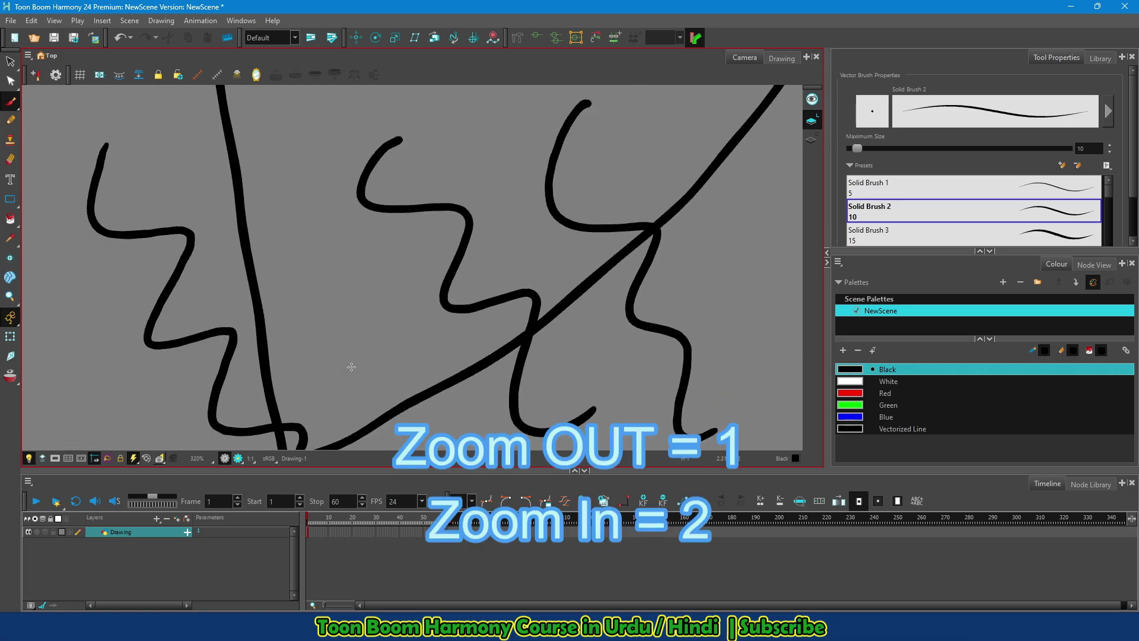
{"action": "key", "text": "2"}
{"action": "key", "text": "2"}
{"action": "key", "text": "2"}
{"action": "key", "text": "1"}
{"action": "key", "text": "1"}
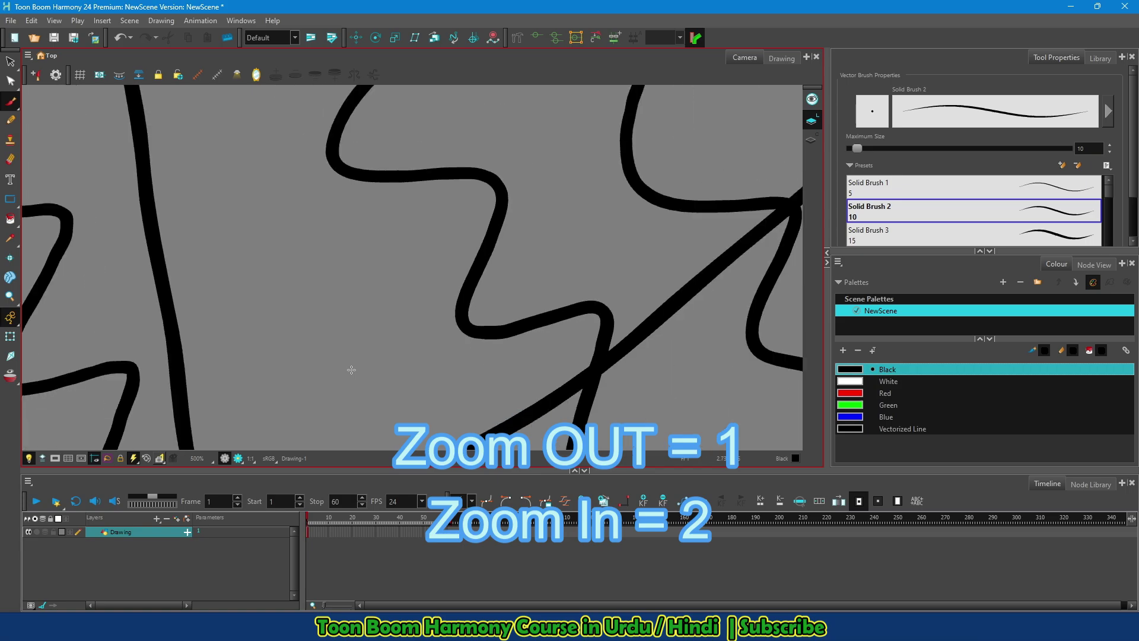
{"action": "key", "text": "1"}
{"action": "key", "text": "1"}
{"action": "key", "text": "1"}
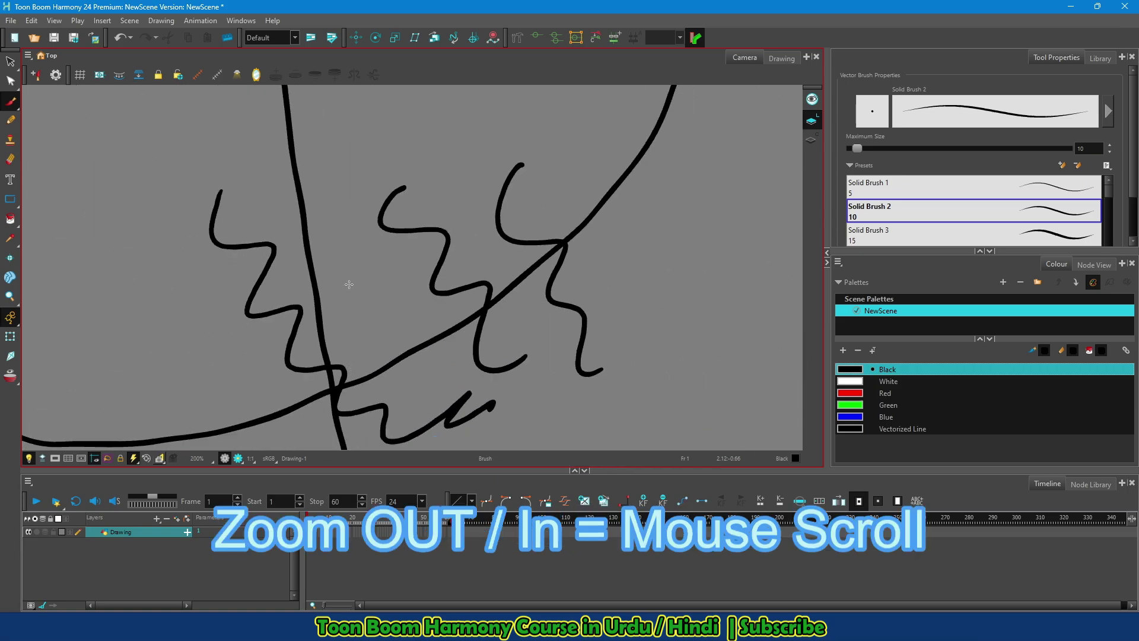
Zoom in and out repeatedly around the strokes, ending at 80% with the circle in view
{"action": "scroll", "coordinate": [349, 284], "scroll_direction": "up", "scroll_amount": 4}
{"action": "scroll", "coordinate": [349, 284], "scroll_direction": "down", "scroll_amount": 5}
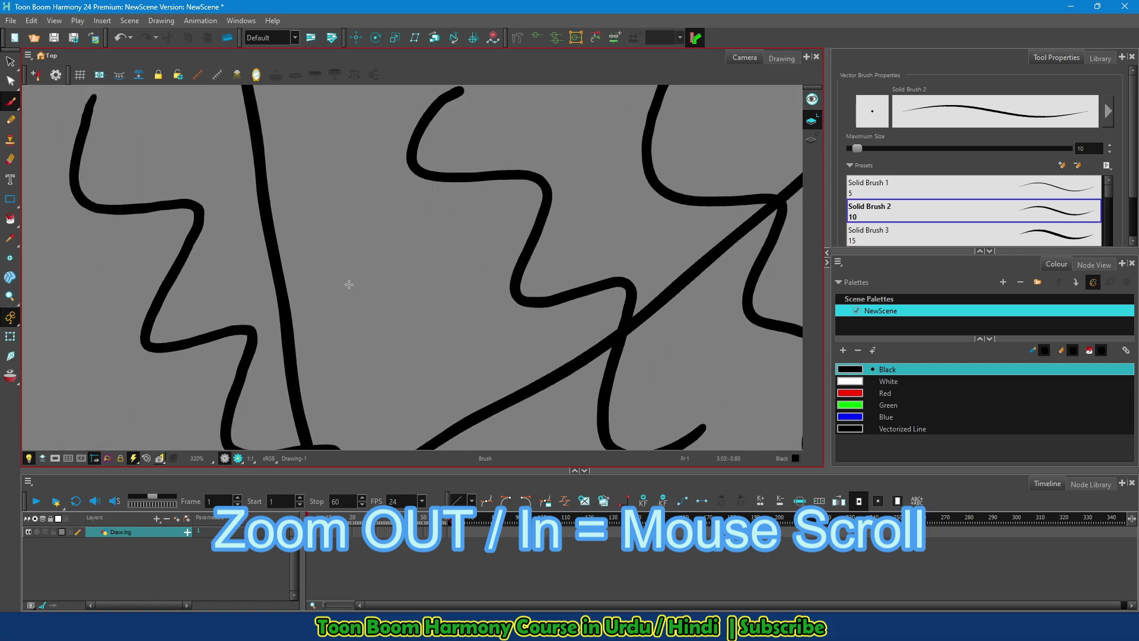
{"action": "scroll", "coordinate": [348, 284], "scroll_direction": "up", "scroll_amount": 4}
{"action": "scroll", "coordinate": [348, 284], "scroll_direction": "down", "scroll_amount": 5}
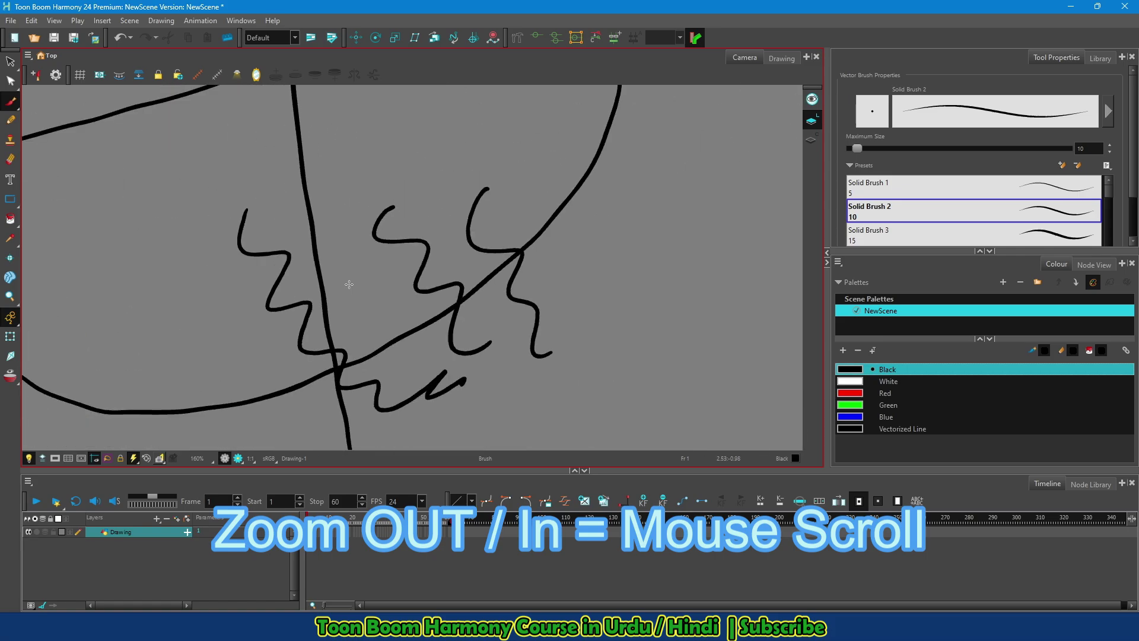
{"action": "scroll", "coordinate": [349, 284], "scroll_direction": "up", "scroll_amount": 4}
{"action": "scroll", "coordinate": [349, 285], "scroll_direction": "down", "scroll_amount": 4}
{"action": "scroll", "coordinate": [350, 288], "scroll_direction": "up", "scroll_amount": 5}
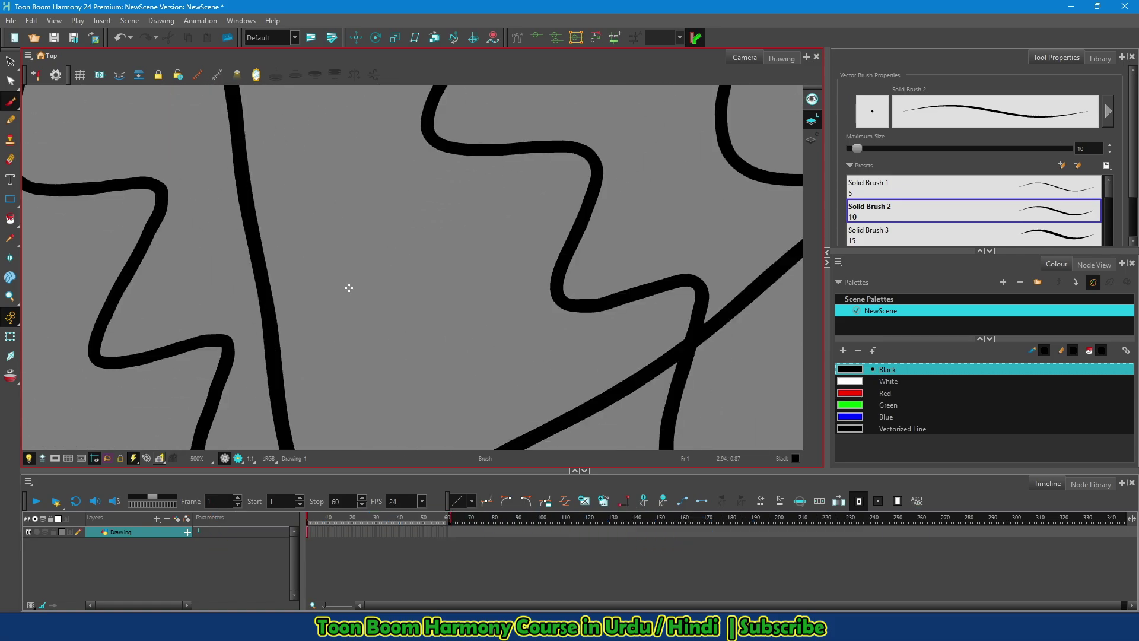
{"action": "scroll", "coordinate": [356, 310], "scroll_direction": "down", "scroll_amount": 8}
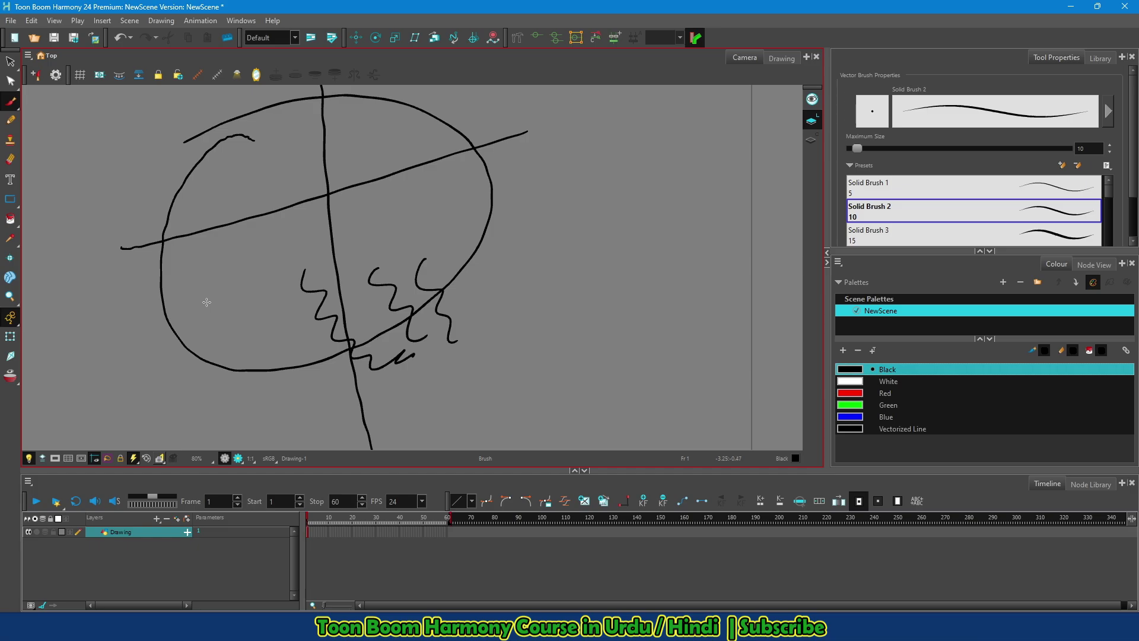
Zoom in to 400% on the upper ends of the wavy strokes, keeping the Brush active
{"action": "key", "text": "2"}
{"action": "key", "text": "2"}
{"action": "key", "text": "2"}
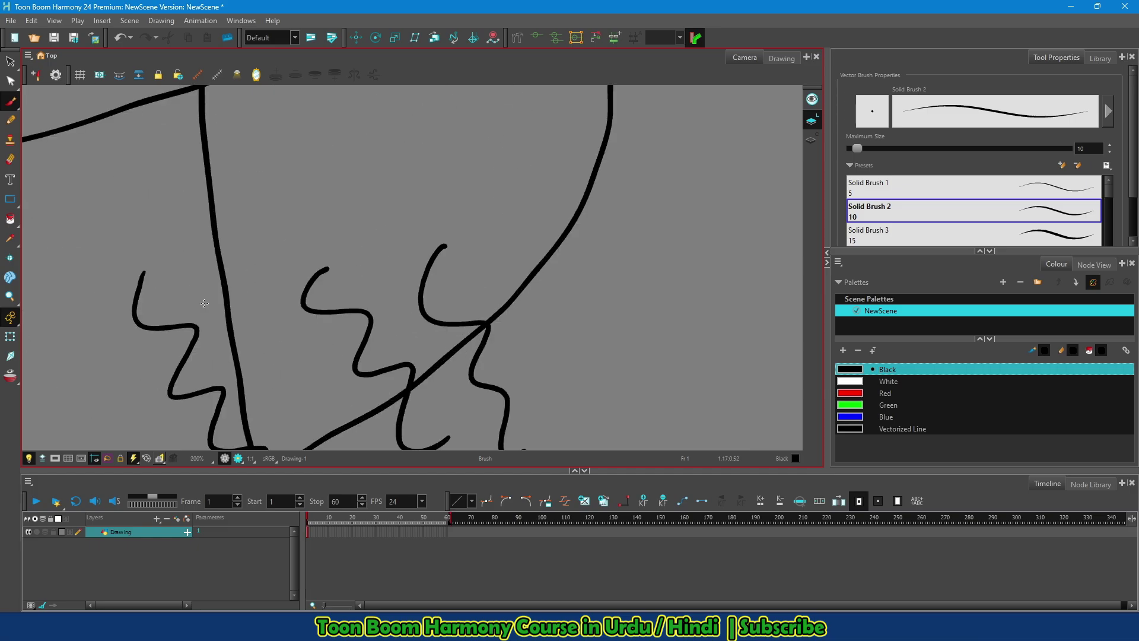
{"action": "key", "text": "2"}
{"action": "key", "text": "2"}
{"action": "key", "text": "2"}
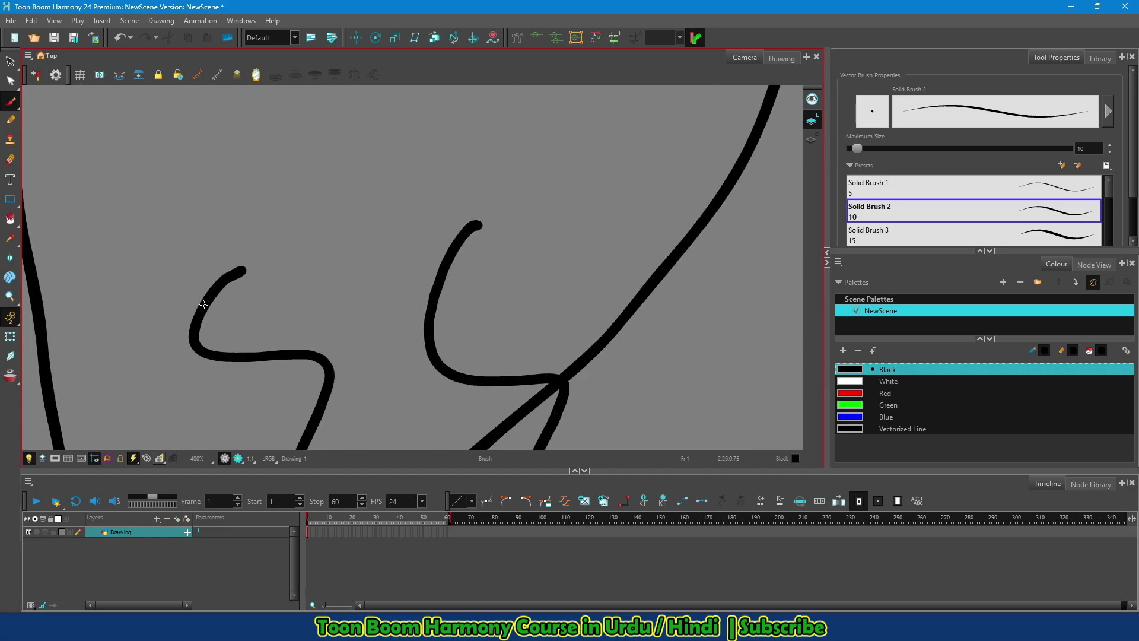
Zoom out from the wavy strokes to 40%, bringing the whole camera frame into view
{"action": "key", "text": "1"}
{"action": "key", "text": "1"}
{"action": "key", "text": "1"}
{"action": "key", "text": "1"}
{"action": "key", "text": "1"}
{"action": "key", "text": "1"}
{"action": "key", "text": "1"}
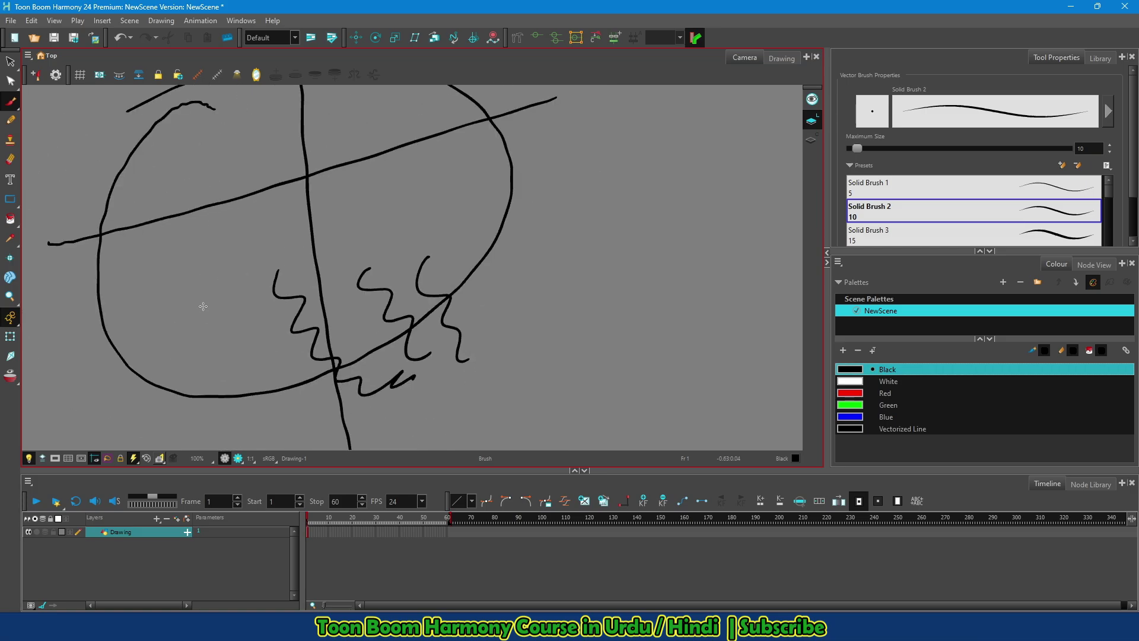
{"action": "key", "text": "1"}
{"action": "key", "text": "1"}
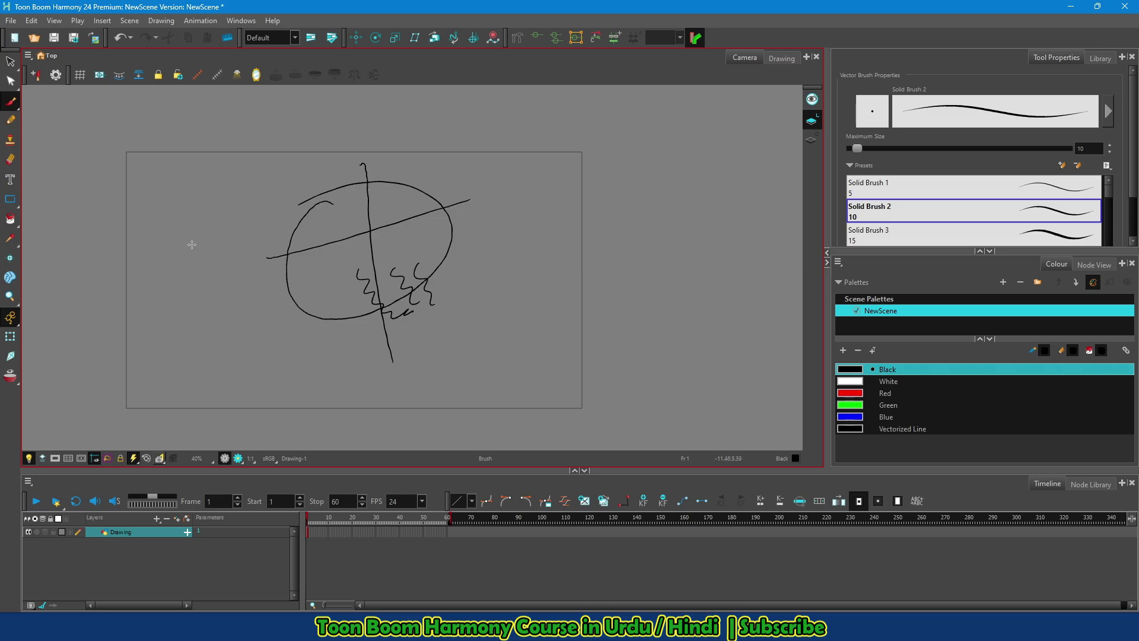
Enable the Shortcut Zooms on Mouse option in the general preferences and apply it
{"action": "left_click", "coordinate": [30, 22]}
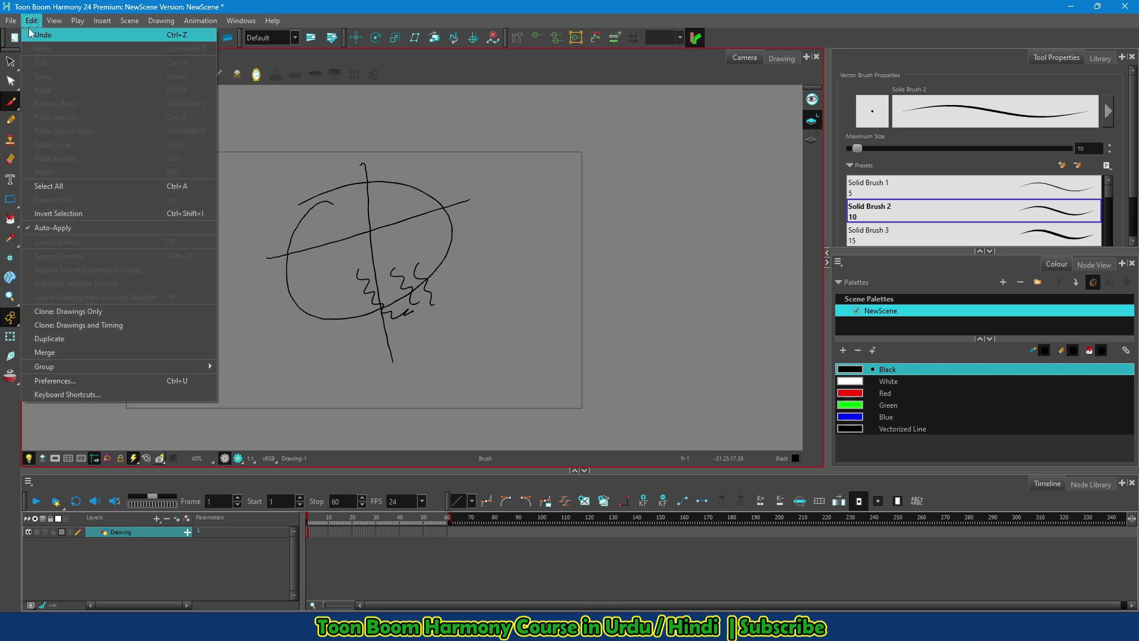
{"action": "left_click", "coordinate": [123, 380]}
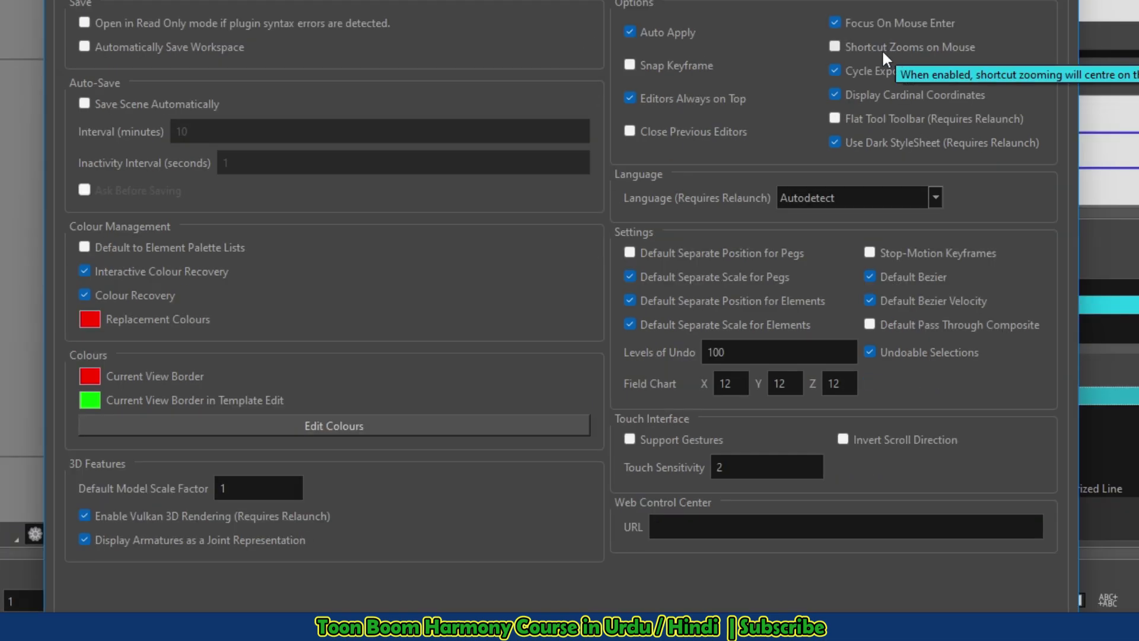
{"action": "left_click", "coordinate": [836, 47]}
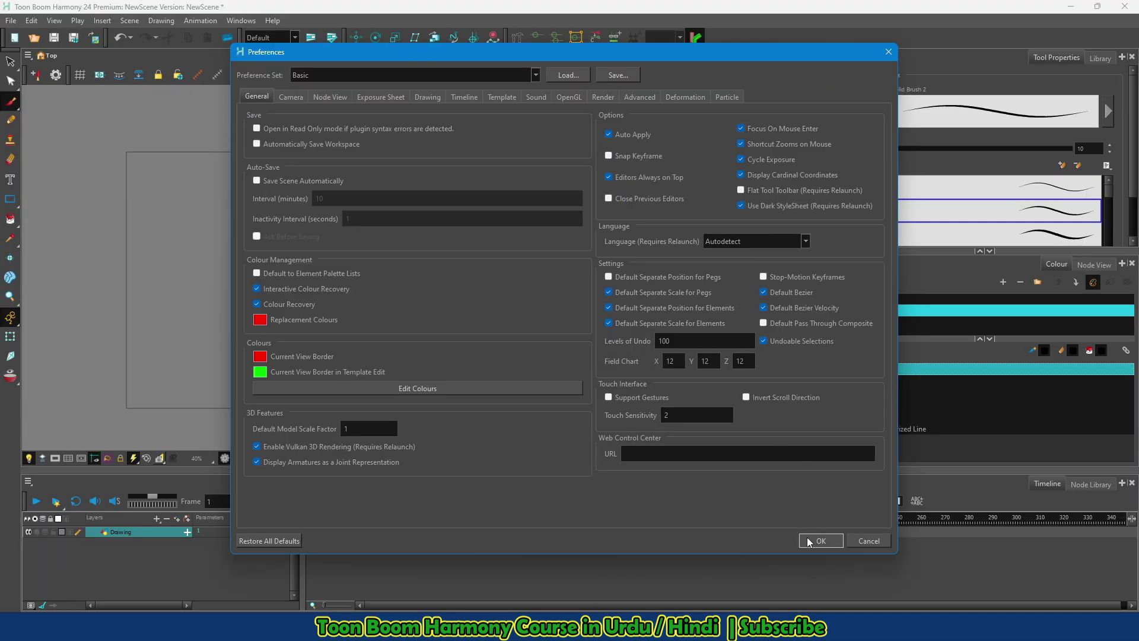
{"action": "left_click", "coordinate": [815, 540]}
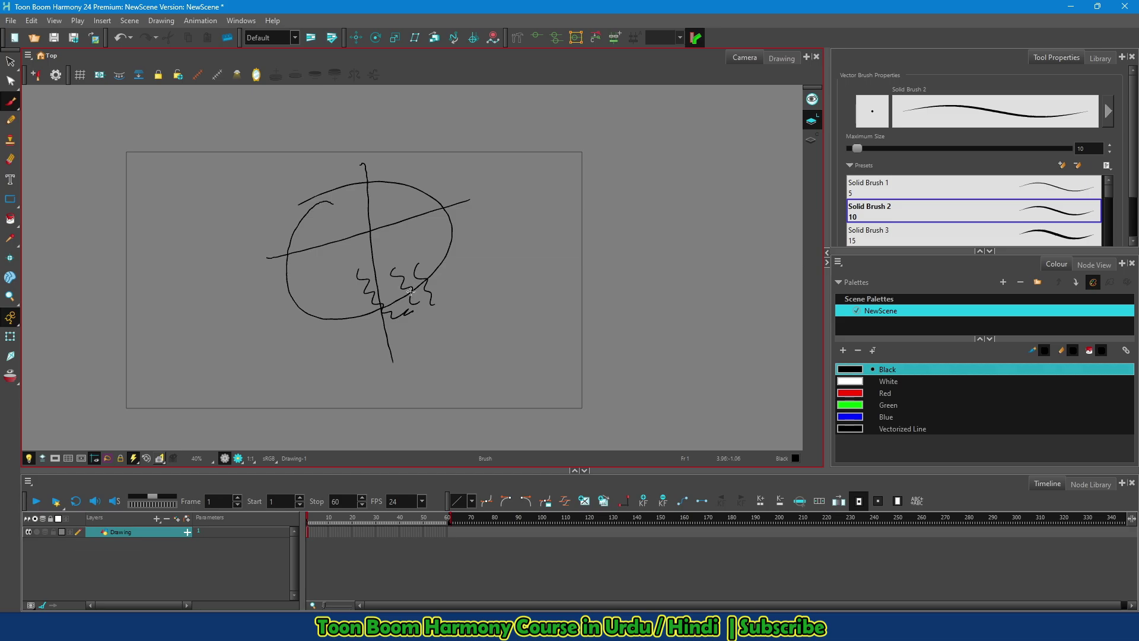
Zoom in to 4000% at the crossing of the middle wavy stroke and the circle, centring on the pointer
{"action": "key", "text": "2"}
{"action": "key", "text": "2"}
{"action": "key", "text": "2"}
{"action": "key", "text": "2"}
{"action": "key", "text": "2"}
{"action": "key", "text": "2"}
{"action": "key", "text": "2"}
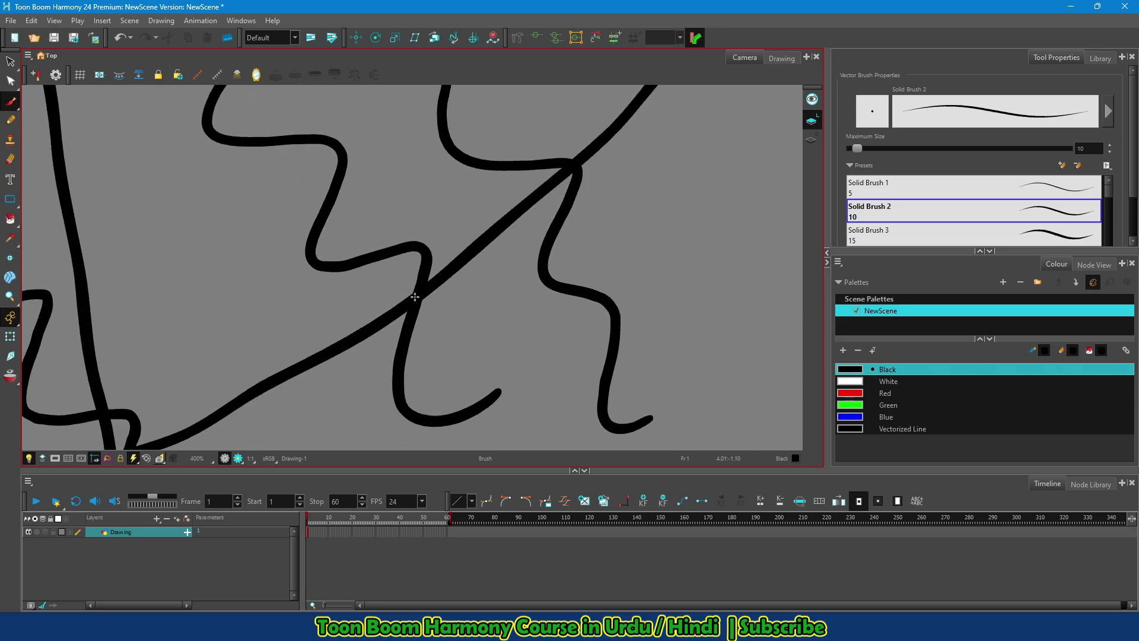
{"action": "key", "text": "2"}
{"action": "key", "text": "2"}
{"action": "key", "text": "2"}
{"action": "key", "text": "2"}
{"action": "key", "text": "2"}
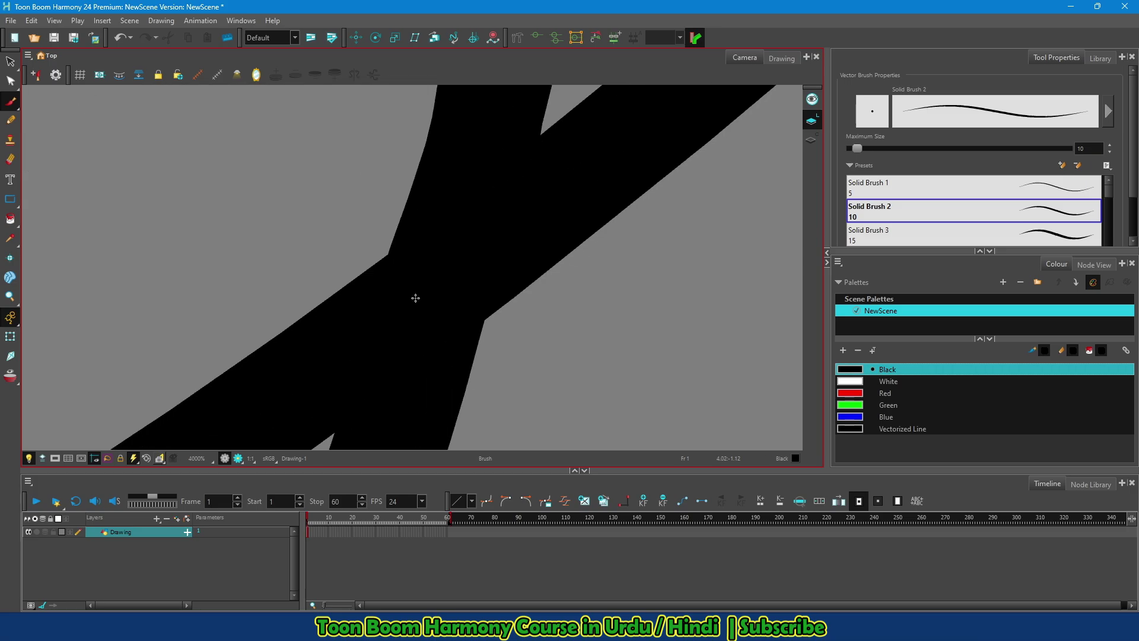
Zoom out from the crossing, then zoom in to 20000% on a different part of the middle wavy stroke
{"action": "key", "text": "1"}
{"action": "key", "text": "1"}
{"action": "key", "text": "1"}
{"action": "key", "text": "1"}
{"action": "key", "text": "2"}
{"action": "key", "text": "2"}
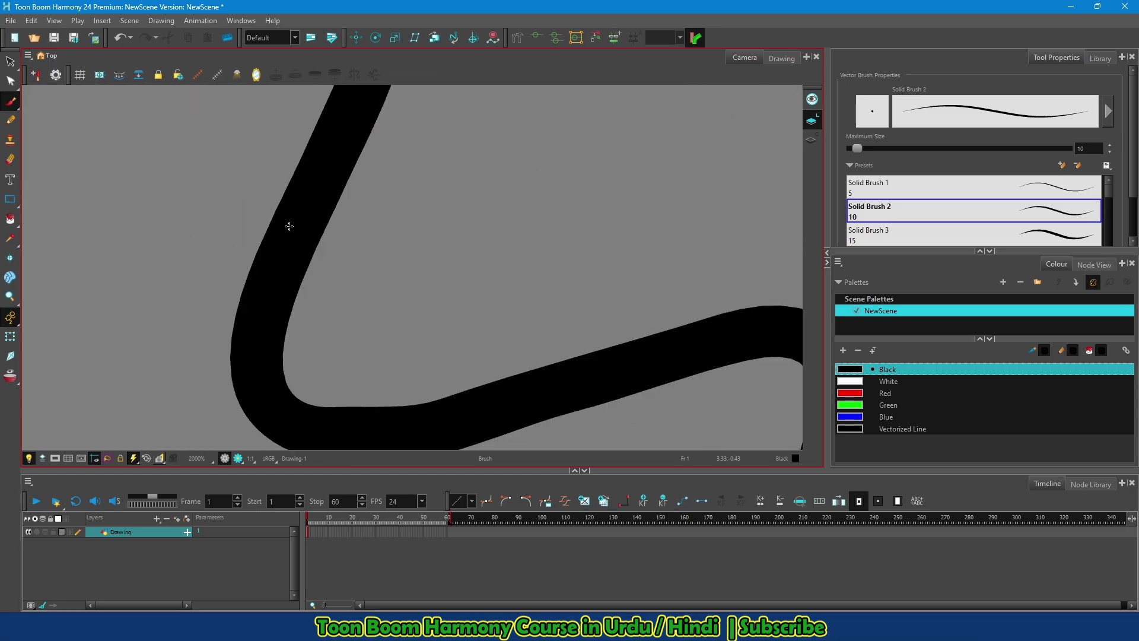
{"action": "key", "text": "2"}
{"action": "key", "text": "2"}
{"action": "key", "text": "2"}
{"action": "key", "text": "2"}
{"action": "key", "text": "2"}
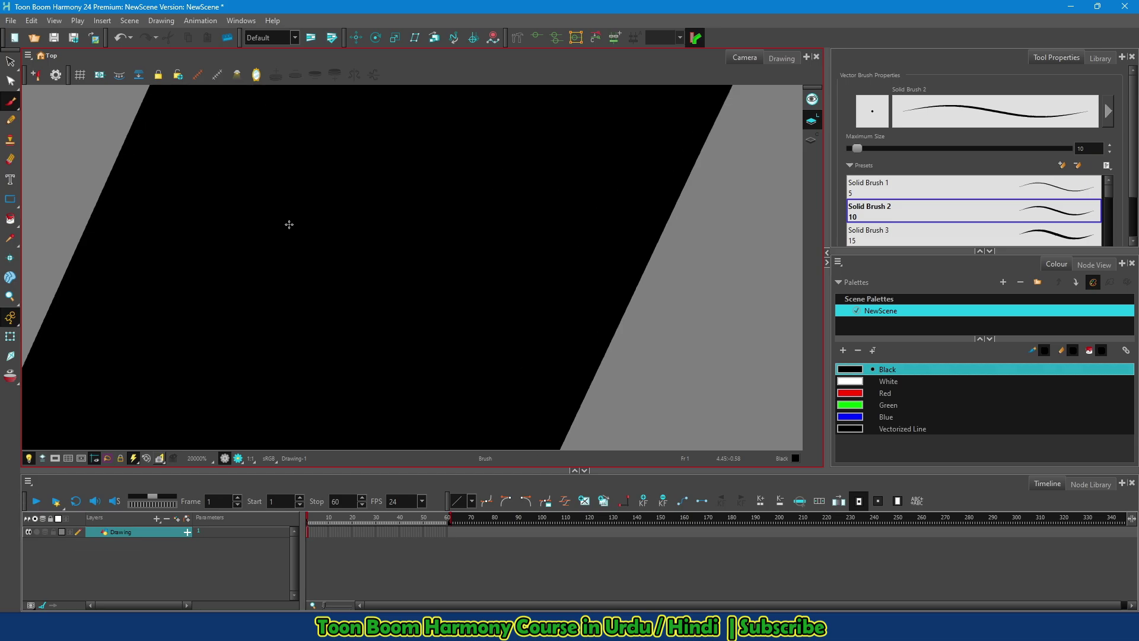
Zoom back out from the middle wavy stroke to 100%, keeping the Brush active
{"action": "key", "text": "1"}
{"action": "key", "text": "1"}
{"action": "key", "text": "1"}
{"action": "key", "text": "1"}
{"action": "key", "text": "1"}
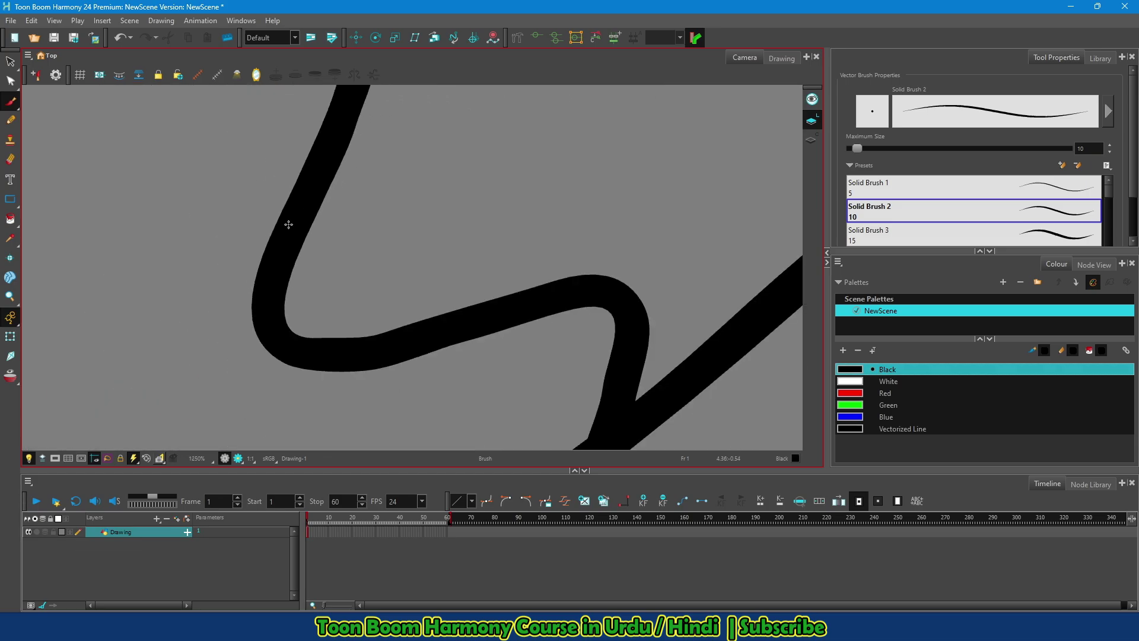
{"action": "key", "text": "1"}
{"action": "key", "text": "1"}
{"action": "key", "text": "1"}
{"action": "key", "text": "1"}
{"action": "key", "text": "1"}
{"action": "key", "text": "1"}
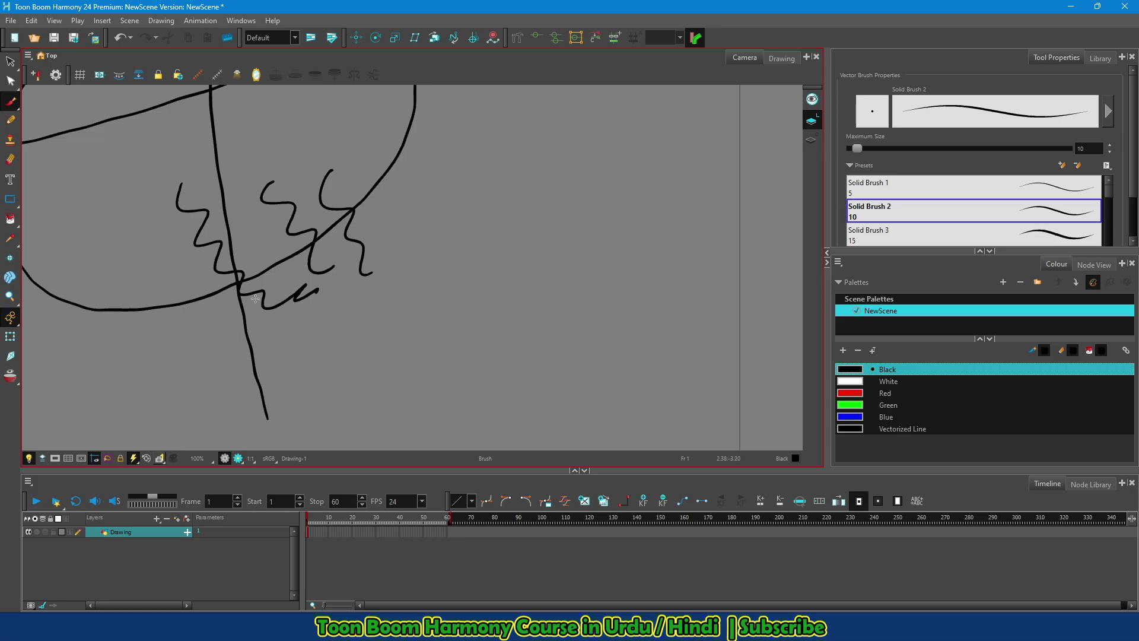
Activate the Rotate View tool and rotate the canvas with the on-screen rotation guide
{"action": "left_click", "coordinate": [19, 304]}
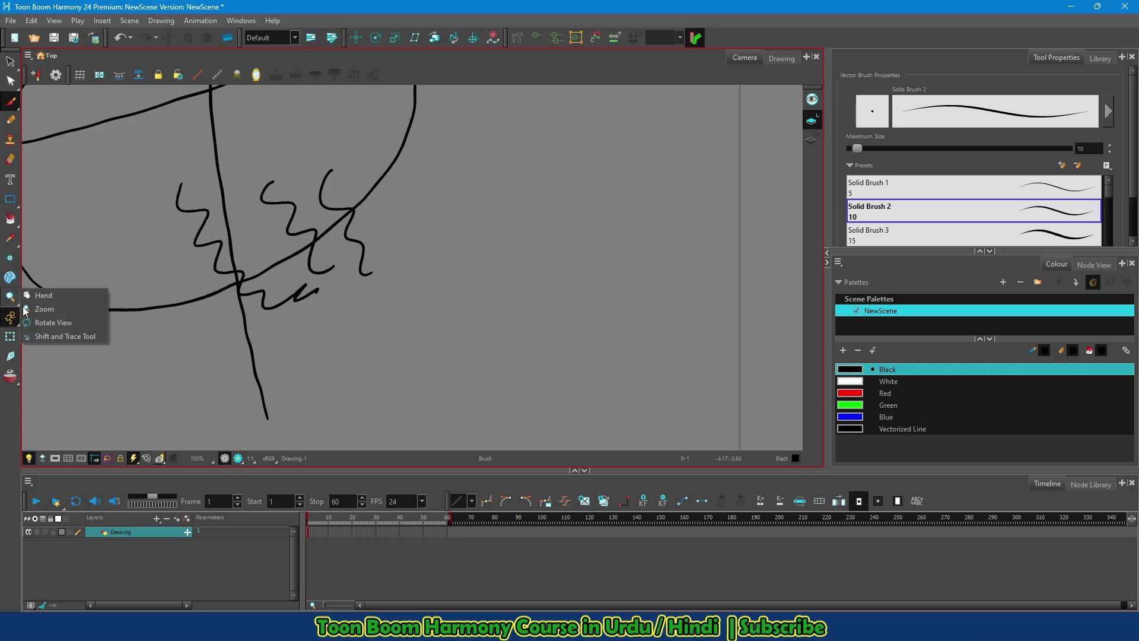
{"action": "left_click", "coordinate": [50, 323]}
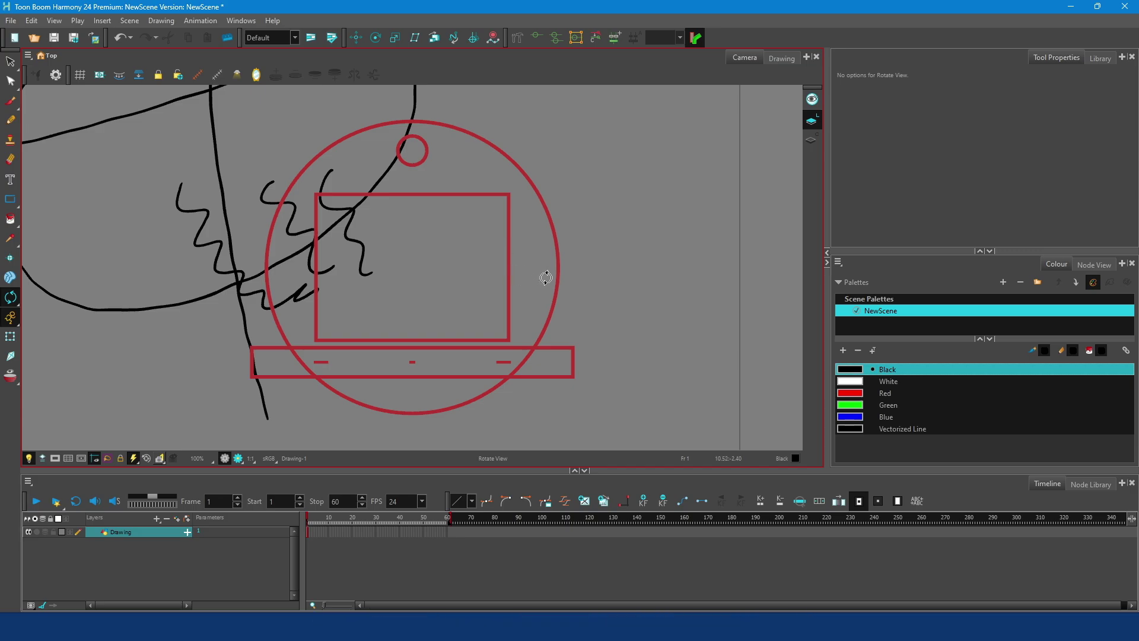
{"action": "mouse_move", "coordinate": [541, 274]}
{"action": "left_mouse_down"}
{"action": "mouse_move", "coordinate": [511, 211]}
{"action": "mouse_move", "coordinate": [338, 206]}
{"action": "mouse_move", "coordinate": [348, 335]}
{"action": "mouse_move", "coordinate": [354, 237]}
{"action": "mouse_move", "coordinate": [479, 172]}
{"action": "mouse_move", "coordinate": [380, 262]}
{"action": "mouse_move", "coordinate": [381, 282]}
{"action": "mouse_move", "coordinate": [363, 279]}
{"action": "mouse_move", "coordinate": [376, 305]}
{"action": "mouse_move", "coordinate": [443, 290]}
{"action": "mouse_move", "coordinate": [401, 280]}
{"action": "mouse_move", "coordinate": [422, 285]}
{"action": "left_mouse_up"}
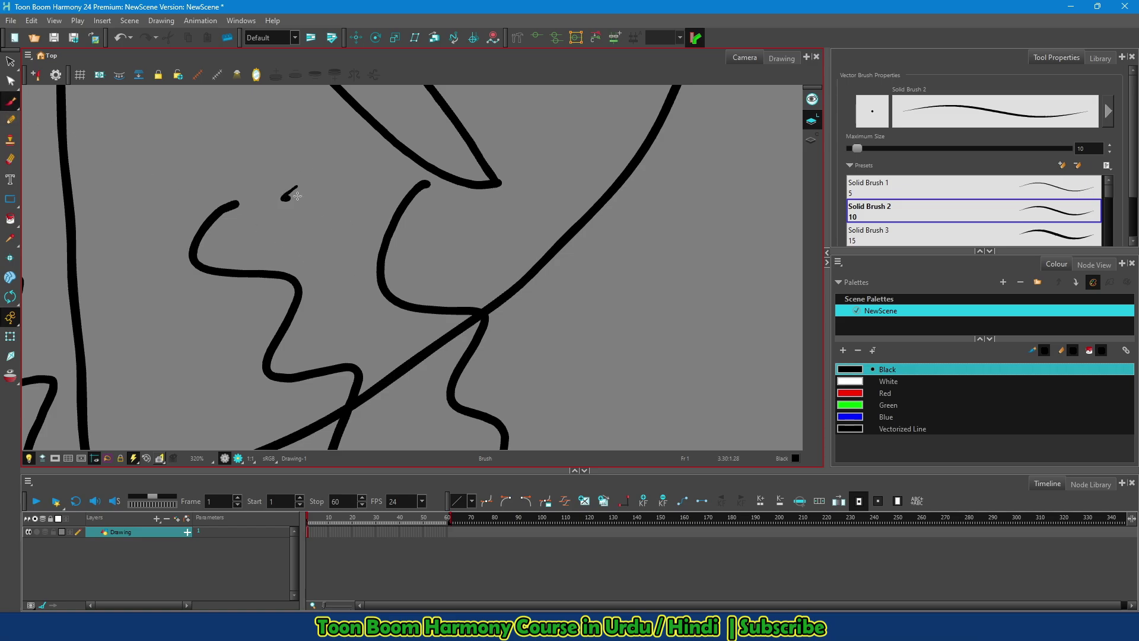
Paint a wavy stroke between the existing ones and a short one beside the near-vertical line, temporarily rotating the view in between
{"action": "mouse_move", "coordinate": [287, 191]}
{"action": "left_mouse_down"}
{"action": "mouse_move", "coordinate": [410, 362]}
{"action": "mouse_move", "coordinate": [448, 341]}
{"action": "left_mouse_up"}
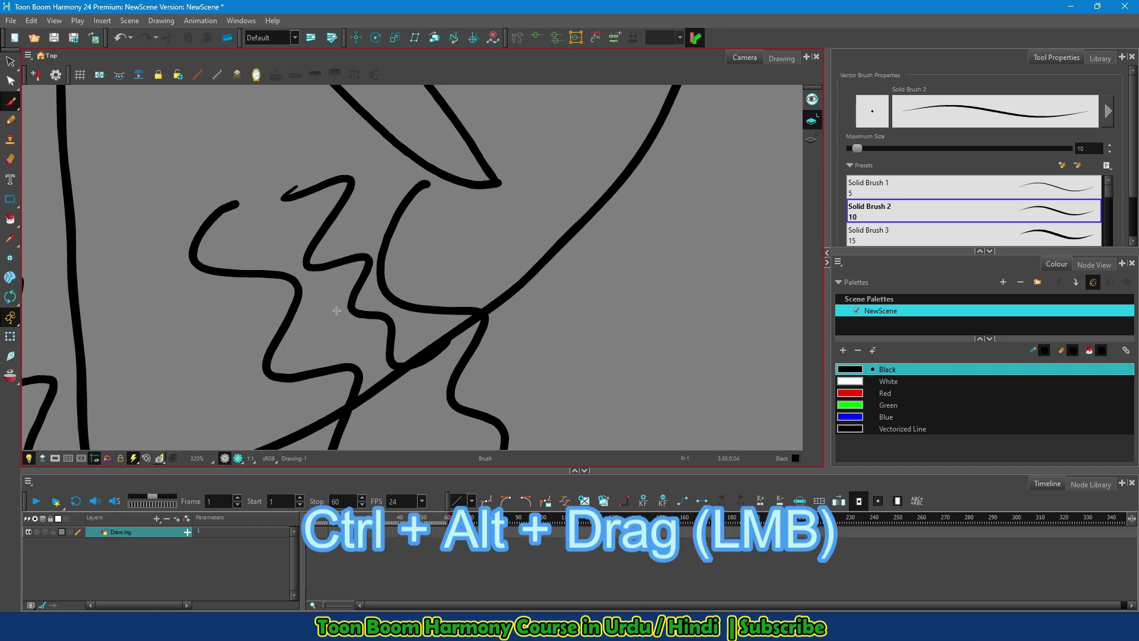
{"action": "mouse_move", "coordinate": [540, 344]}
{"action": "left_mouse_down"}
{"action": "mouse_move", "coordinate": [517, 269]}
{"action": "mouse_move", "coordinate": [399, 275]}
{"action": "mouse_move", "coordinate": [428, 255]}
{"action": "mouse_move", "coordinate": [447, 287]}
{"action": "mouse_move", "coordinate": [370, 218]}
{"action": "mouse_move", "coordinate": [399, 246]}
{"action": "mouse_move", "coordinate": [386, 244]}
{"action": "mouse_move", "coordinate": [402, 275]}
{"action": "mouse_move", "coordinate": [427, 275]}
{"action": "left_mouse_up"}
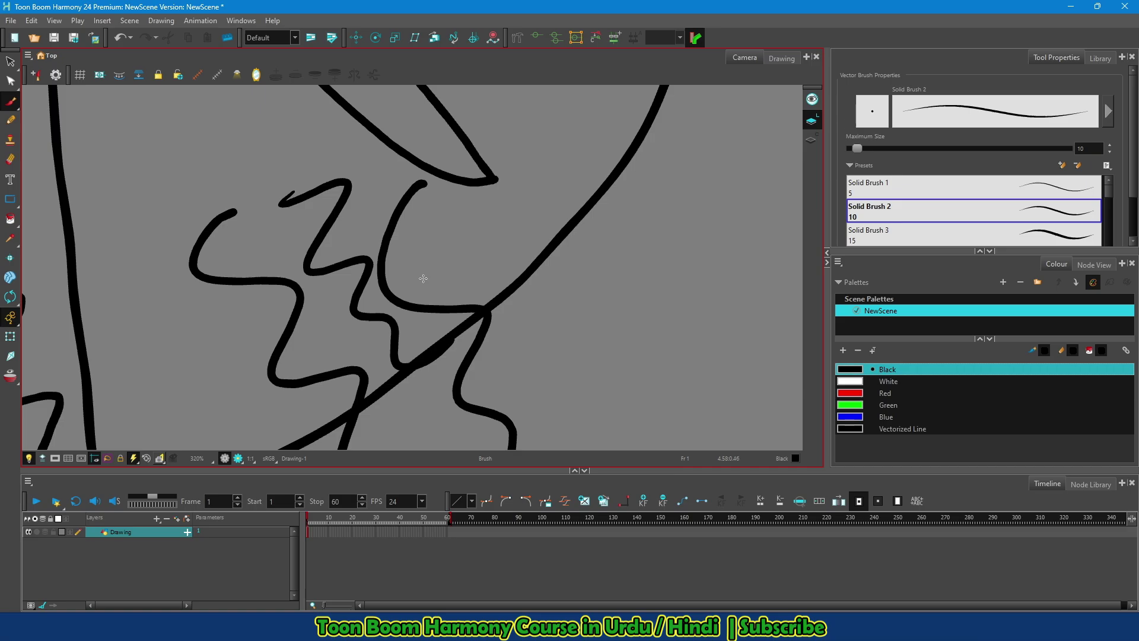
{"action": "key", "text": "ctrl+alt"}
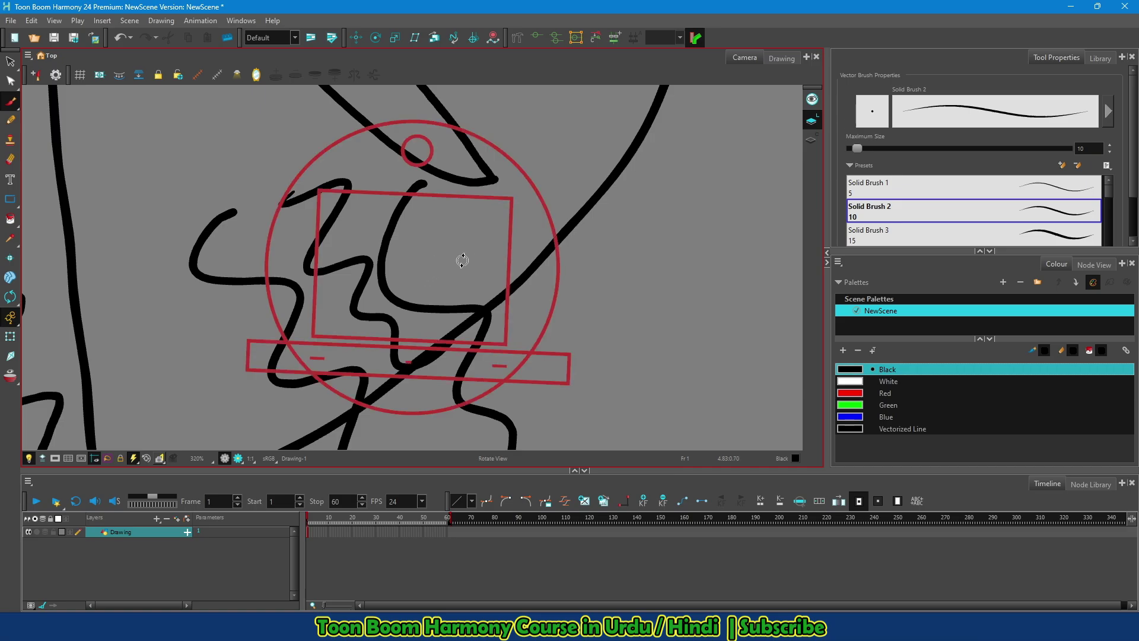
{"action": "left_click_drag", "start_coordinate": [440, 272], "coordinate": [131, 222]}
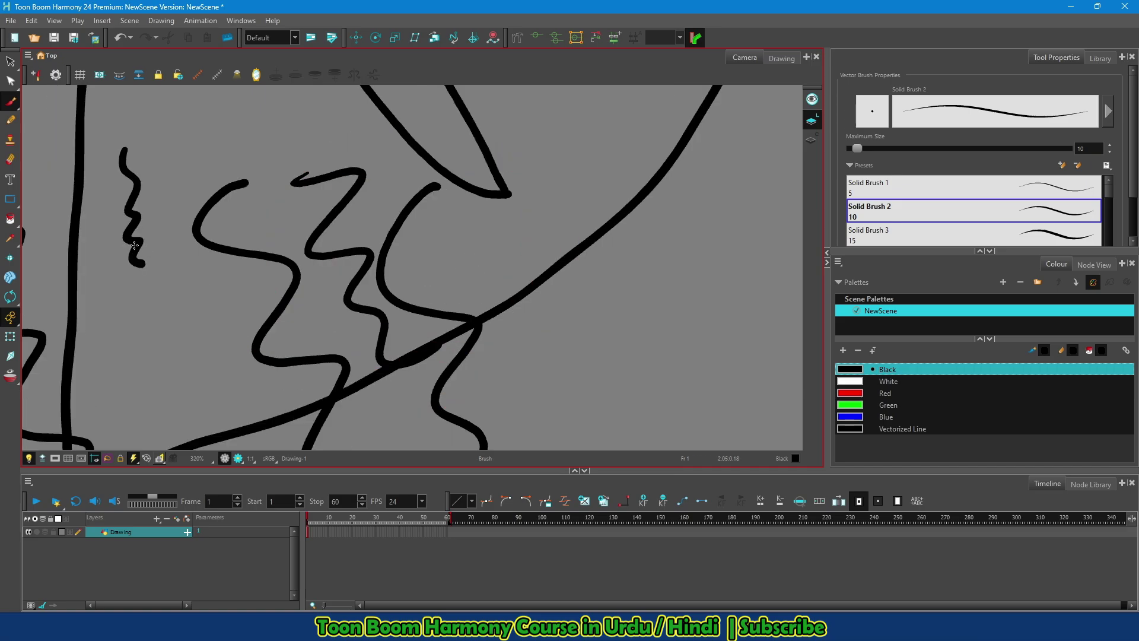
Temporarily rotate the view until the drawing is roughly upside down, then reset the view to its default position
{"action": "key", "text": "ctrl+alt"}
{"action": "left_click_drag", "start_coordinate": [132, 249], "coordinate": [173, 237]}
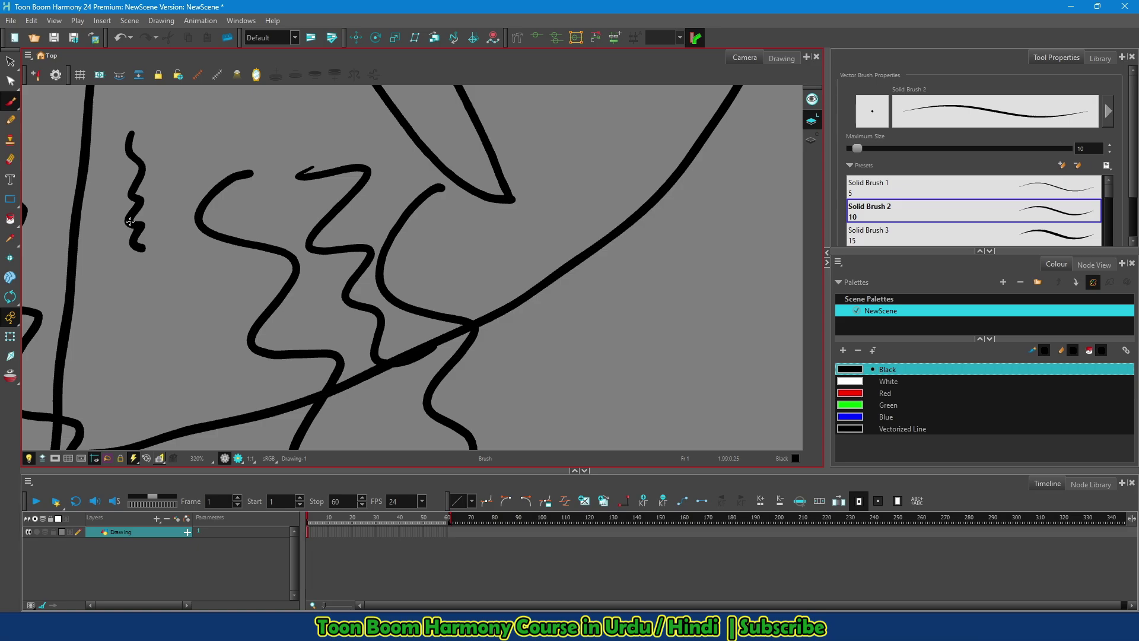
{"action": "mouse_move", "coordinate": [127, 217]}
{"action": "left_mouse_down"}
{"action": "mouse_move", "coordinate": [264, 229]}
{"action": "mouse_move", "coordinate": [449, 271]}
{"action": "mouse_move", "coordinate": [412, 262]}
{"action": "mouse_move", "coordinate": [428, 278]}
{"action": "mouse_move", "coordinate": [440, 270]}
{"action": "mouse_move", "coordinate": [426, 261]}
{"action": "mouse_move", "coordinate": [415, 276]}
{"action": "left_mouse_up"}
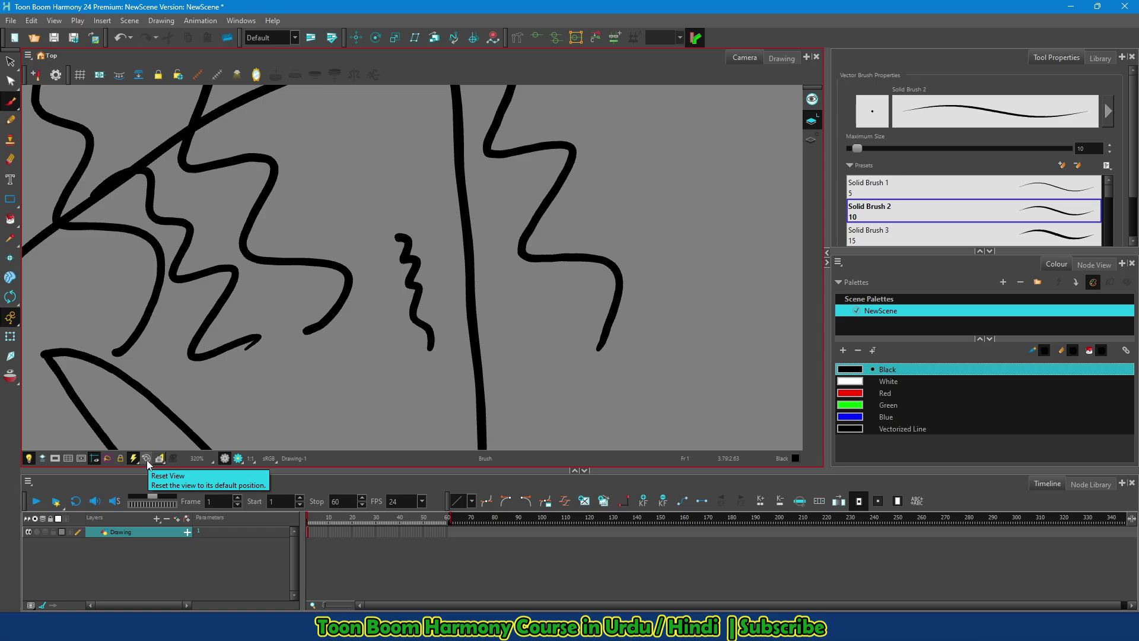
{"action": "left_click", "coordinate": [145, 458]}
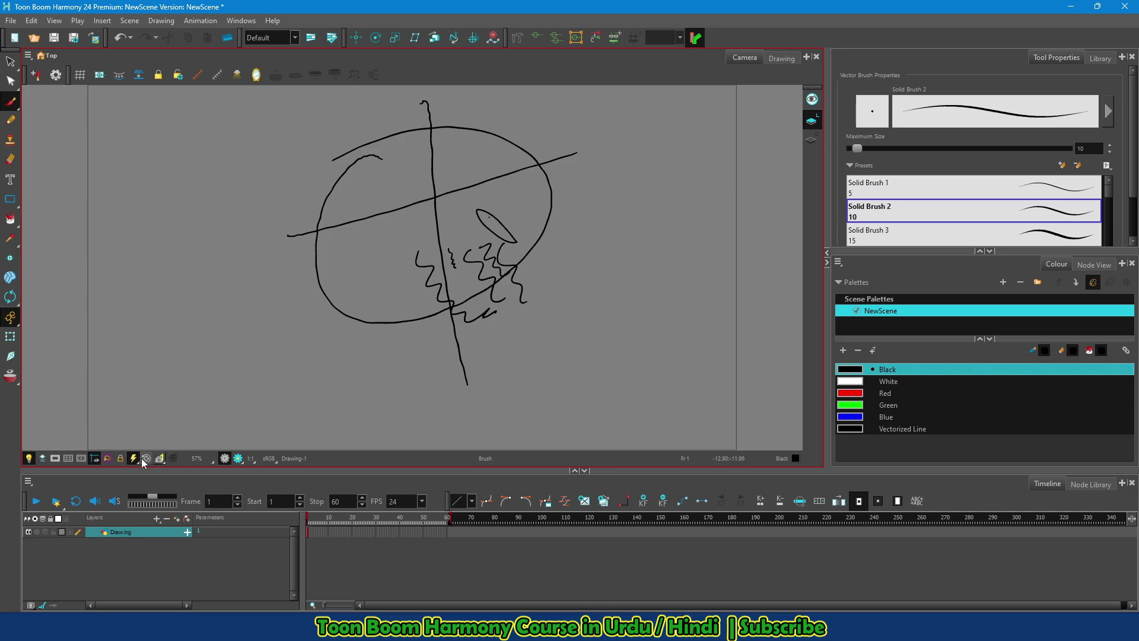
Zoom in to 200%, pan to the leaf-shaped outline and rotate the view while keeping the Brush active
{"action": "key", "text": "shift+m"}
{"action": "scroll", "coordinate": [394, 304], "scroll_direction": "up", "scroll_amount": 2}
{"action": "scroll", "coordinate": [412, 286], "scroll_direction": "up", "scroll_amount": 3}
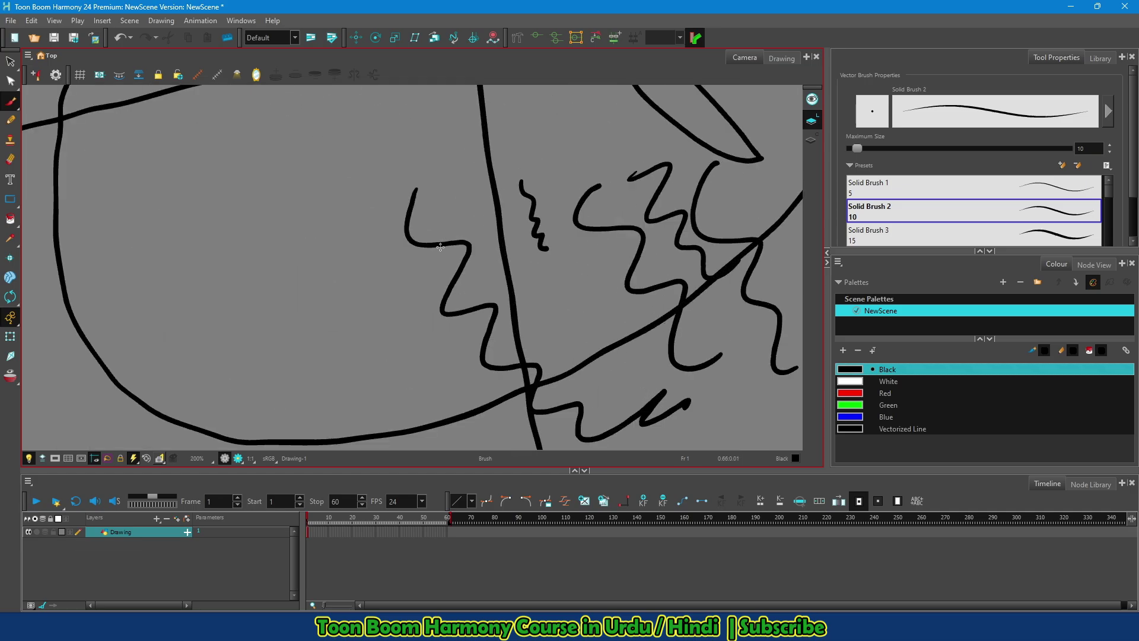
{"action": "mouse_move", "coordinate": [453, 241]}
{"action": "left_mouse_down"}
{"action": "mouse_move", "coordinate": [378, 278]}
{"action": "mouse_move", "coordinate": [43, 364]}
{"action": "left_mouse_up"}
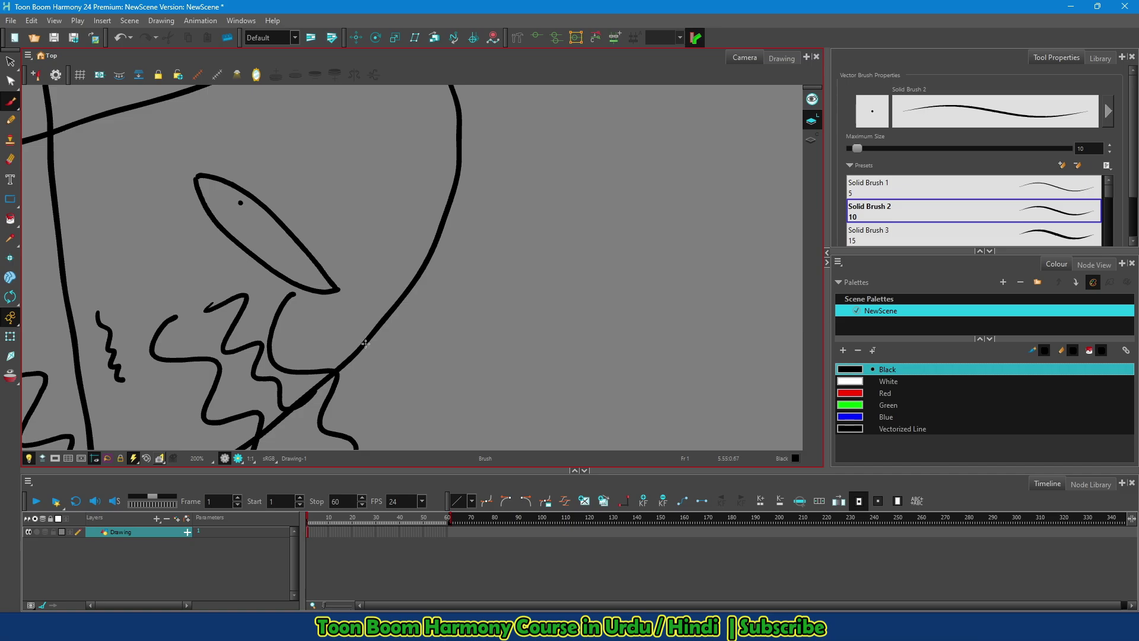
{"action": "key", "text": "ctrl+alt"}
{"action": "mouse_move", "coordinate": [618, 262]}
{"action": "left_mouse_down"}
{"action": "mouse_move", "coordinate": [492, 368]}
{"action": "mouse_move", "coordinate": [360, 425]}
{"action": "left_mouse_up"}
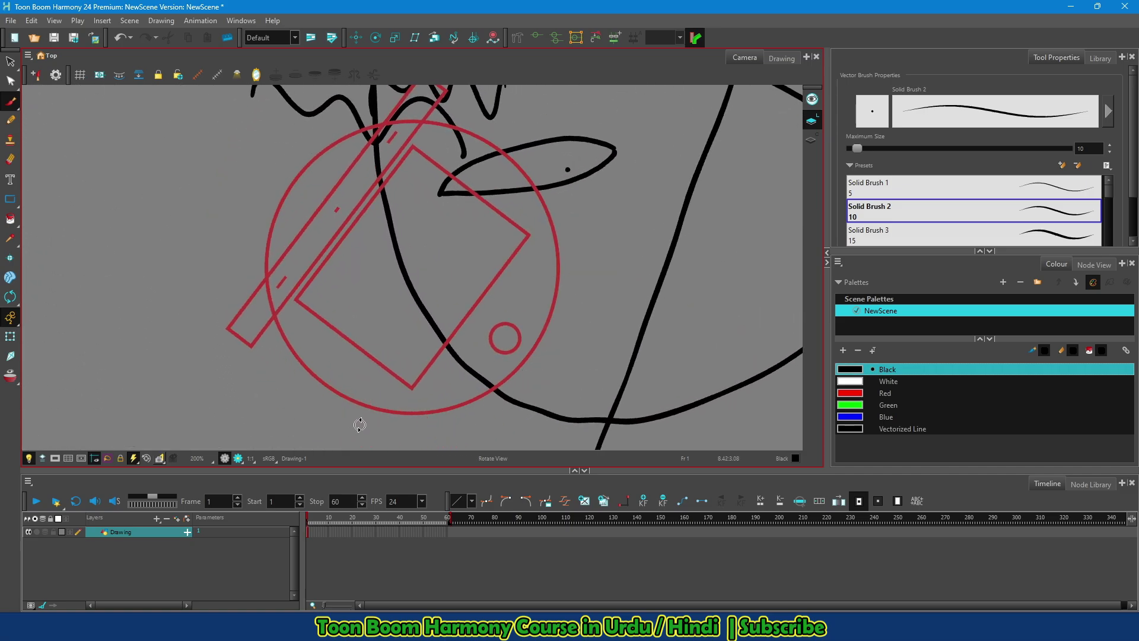
Toggle between the default view and the rotated 200% view
{"action": "key", "text": "shift+m"}
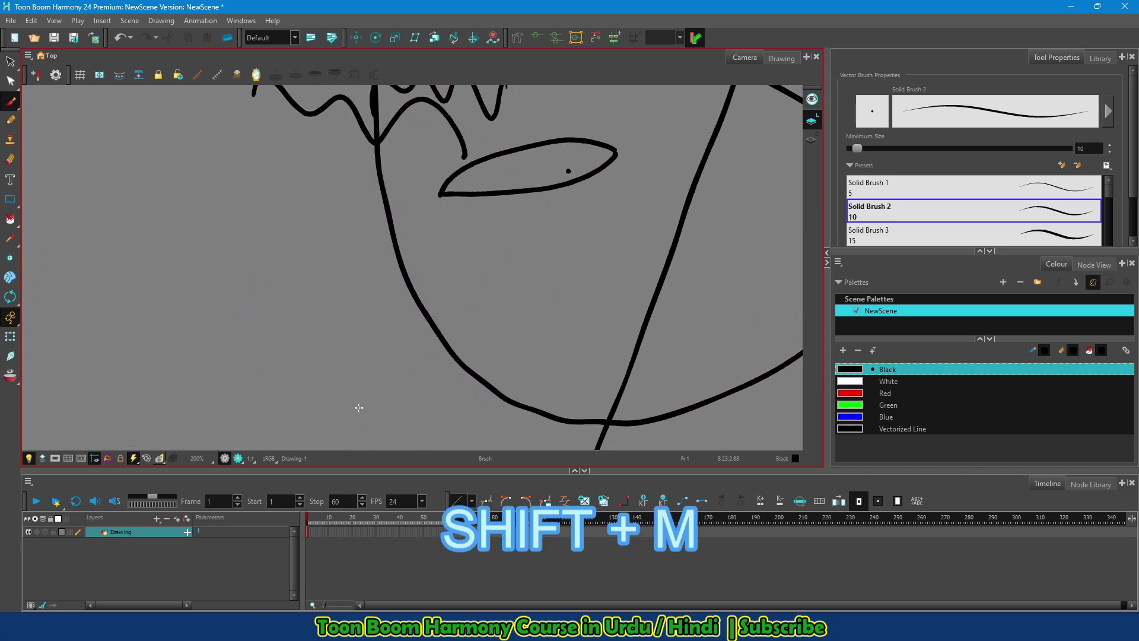
{"action": "key", "text": "shift+m"}
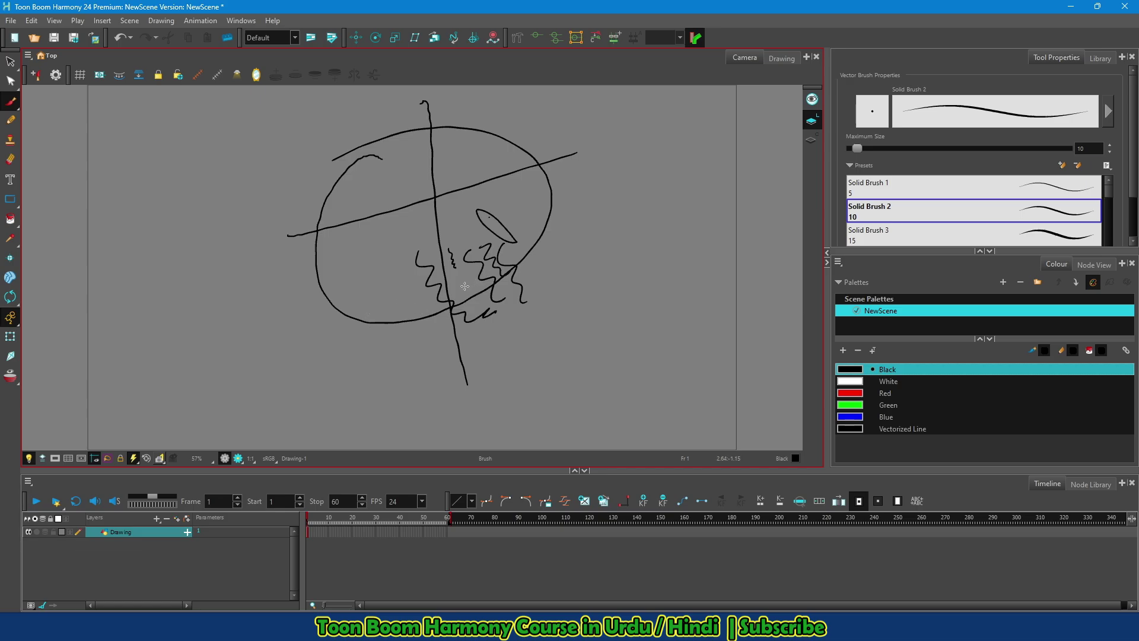
{"action": "key", "text": "shift+m"}
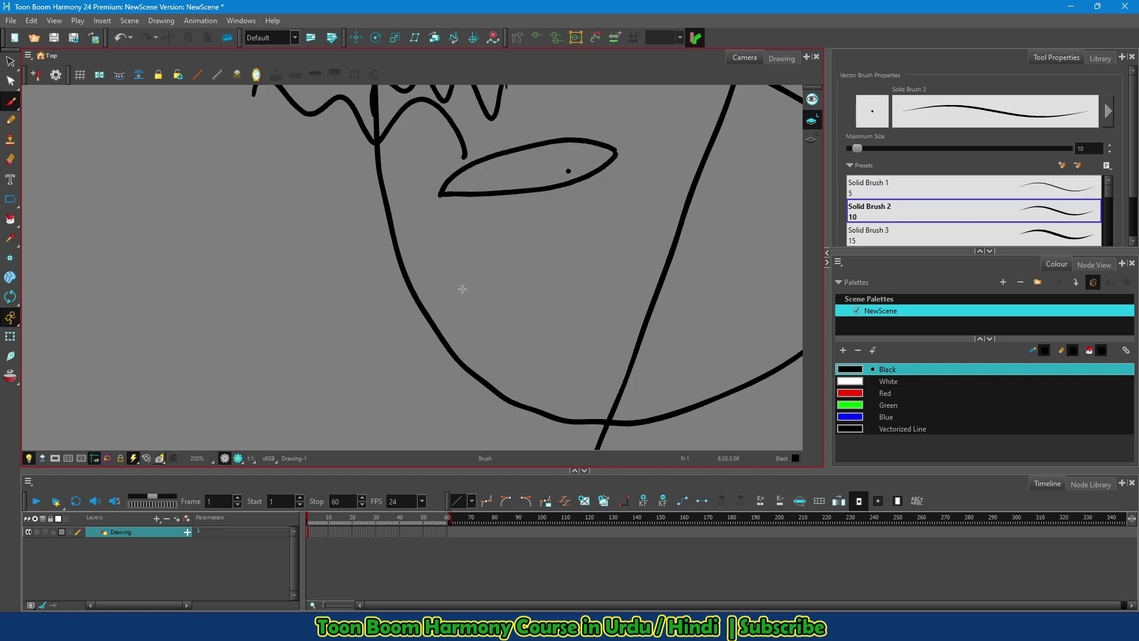
Paint a tight wavy stroke just inside the circle's edge near the leaf shape, and check it in the default view
{"action": "mouse_move", "coordinate": [435, 230]}
{"action": "left_mouse_down"}
{"action": "mouse_move", "coordinate": [427, 261]}
{"action": "mouse_move", "coordinate": [471, 342]}
{"action": "mouse_move", "coordinate": [500, 359]}
{"action": "left_mouse_up"}
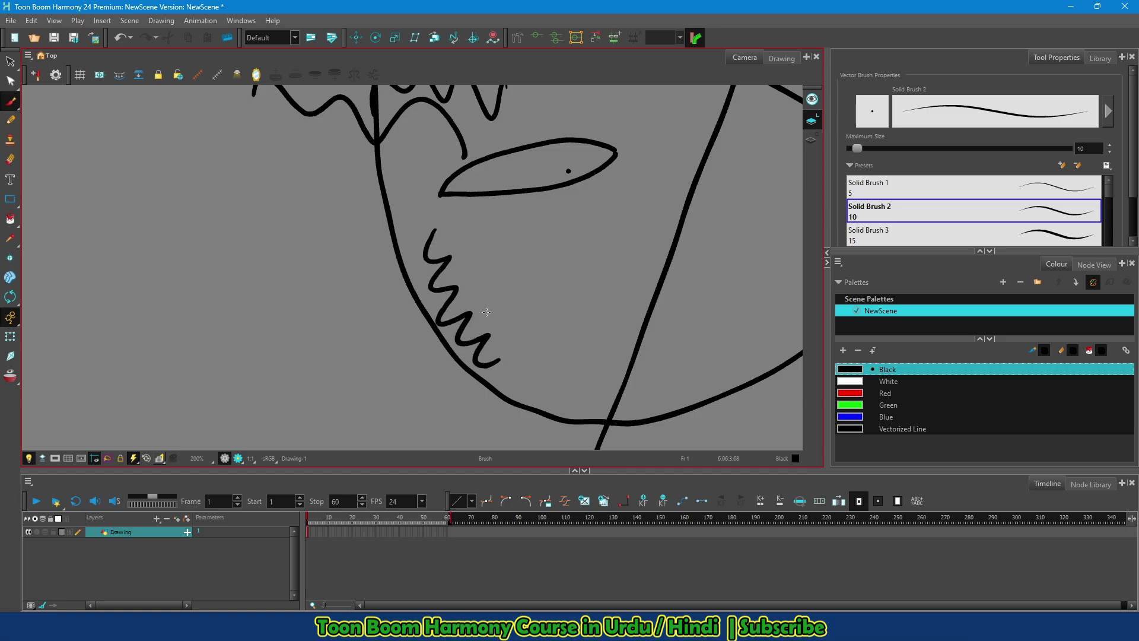
{"action": "scroll", "coordinate": [481, 317], "scroll_direction": "down", "scroll_amount": 4}
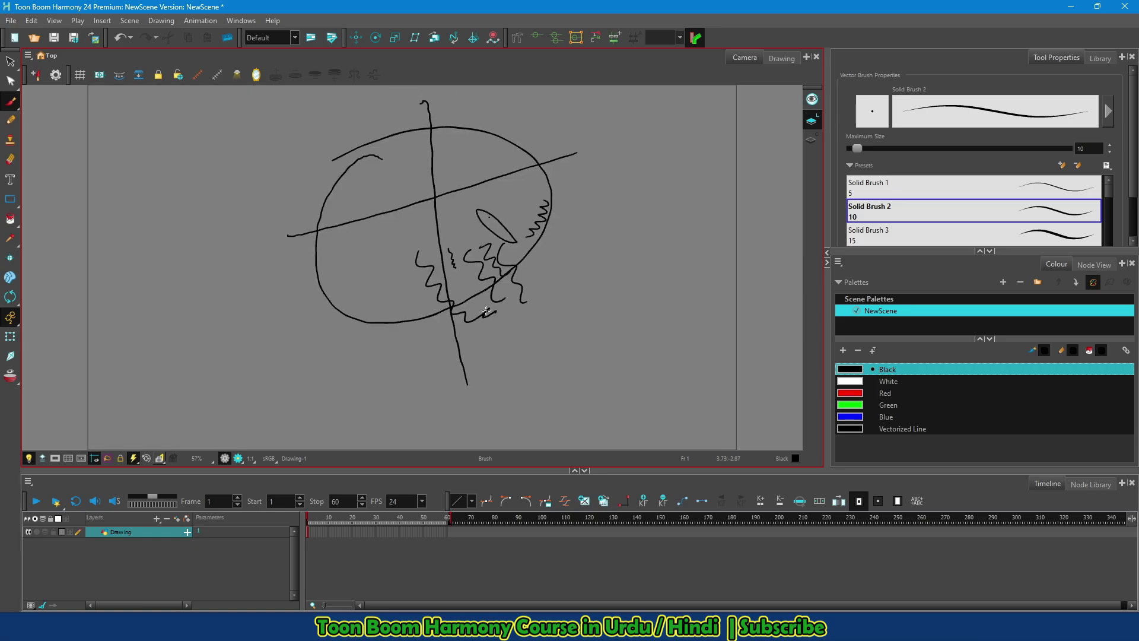
{"action": "scroll", "coordinate": [486, 313], "scroll_direction": "up", "scroll_amount": 4}
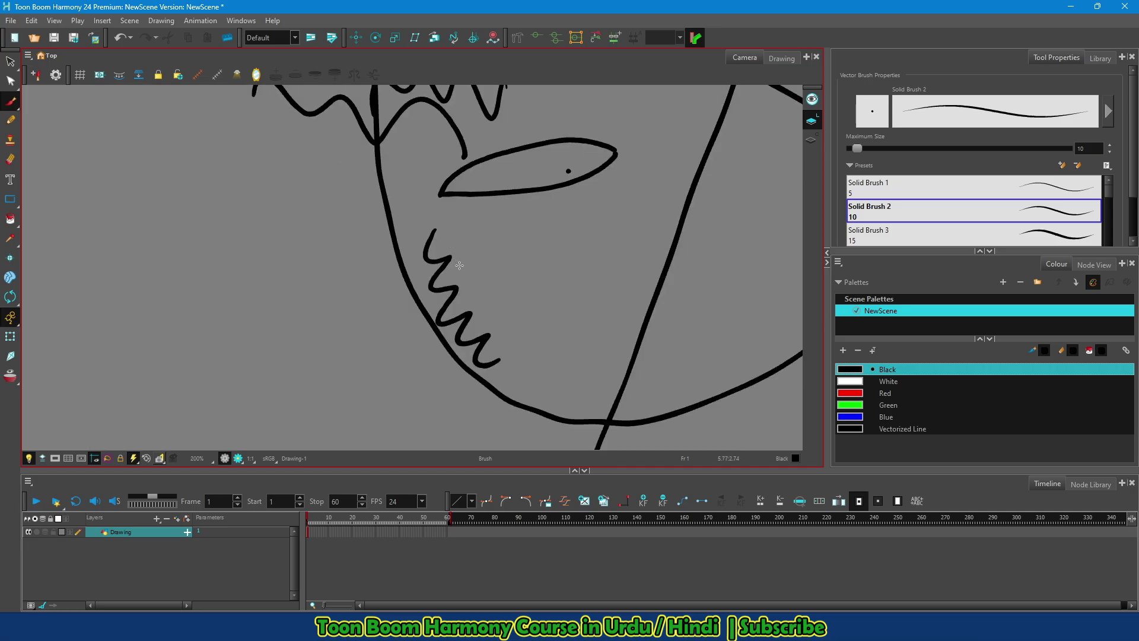
Paint a second, longer wavy stroke beside the tight one, crossing the slanted straight line, and check it in the default view
{"action": "mouse_move", "coordinate": [466, 253]}
{"action": "left_mouse_down"}
{"action": "mouse_move", "coordinate": [563, 343]}
{"action": "mouse_move", "coordinate": [590, 402]}
{"action": "mouse_move", "coordinate": [647, 383]}
{"action": "left_mouse_up"}
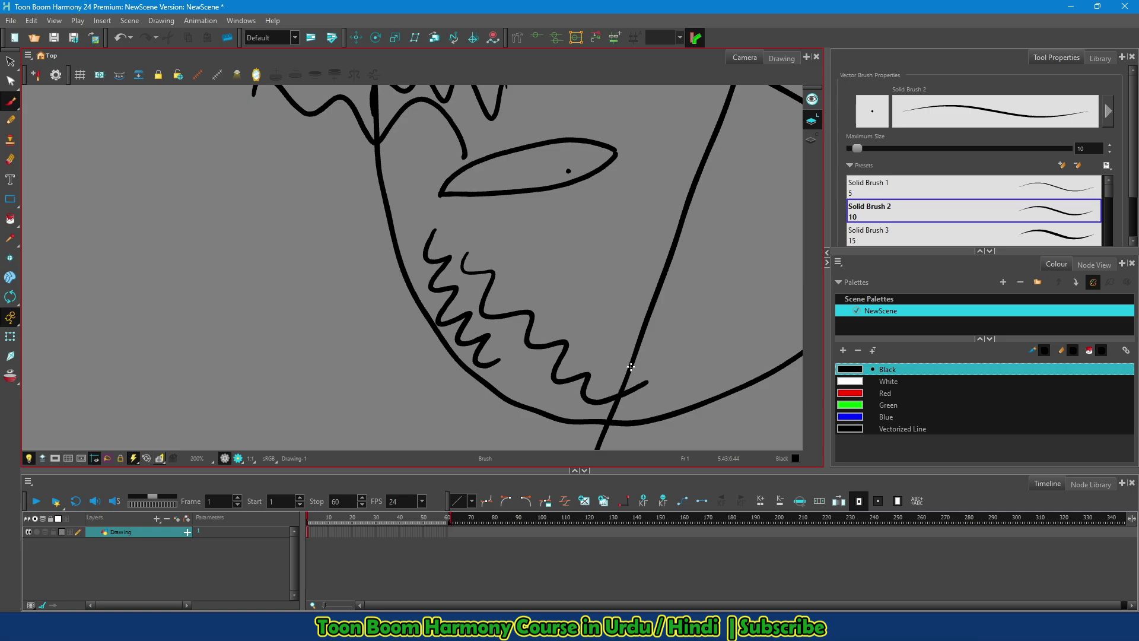
{"action": "scroll", "coordinate": [628, 368], "scroll_direction": "down", "scroll_amount": 4}
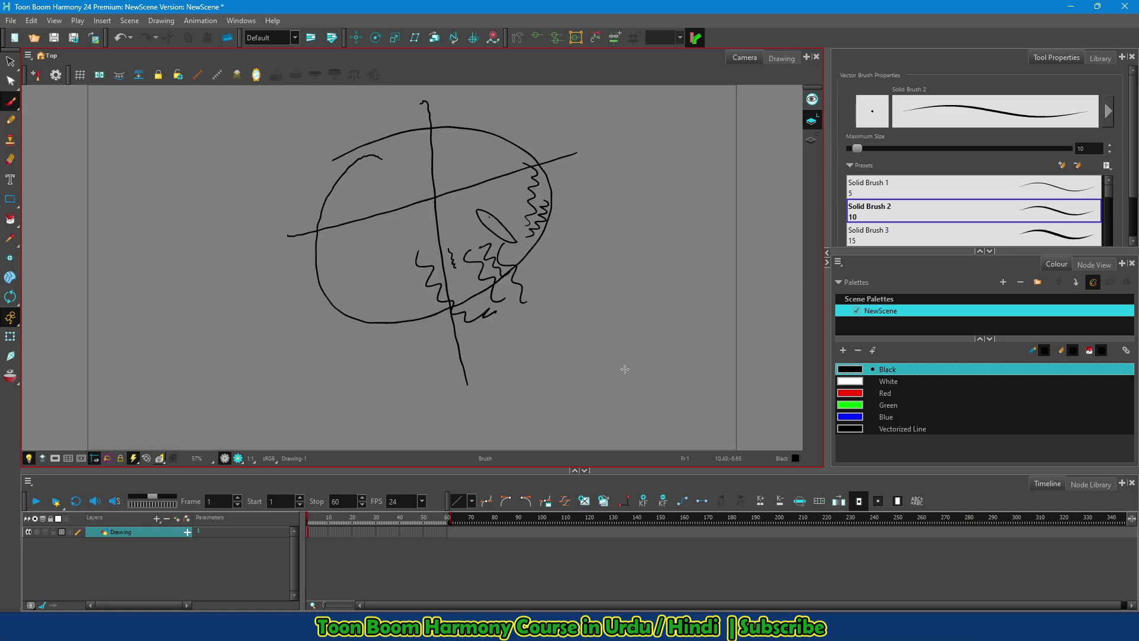
{"action": "scroll", "coordinate": [616, 377], "scroll_direction": "up", "scroll_amount": 4}
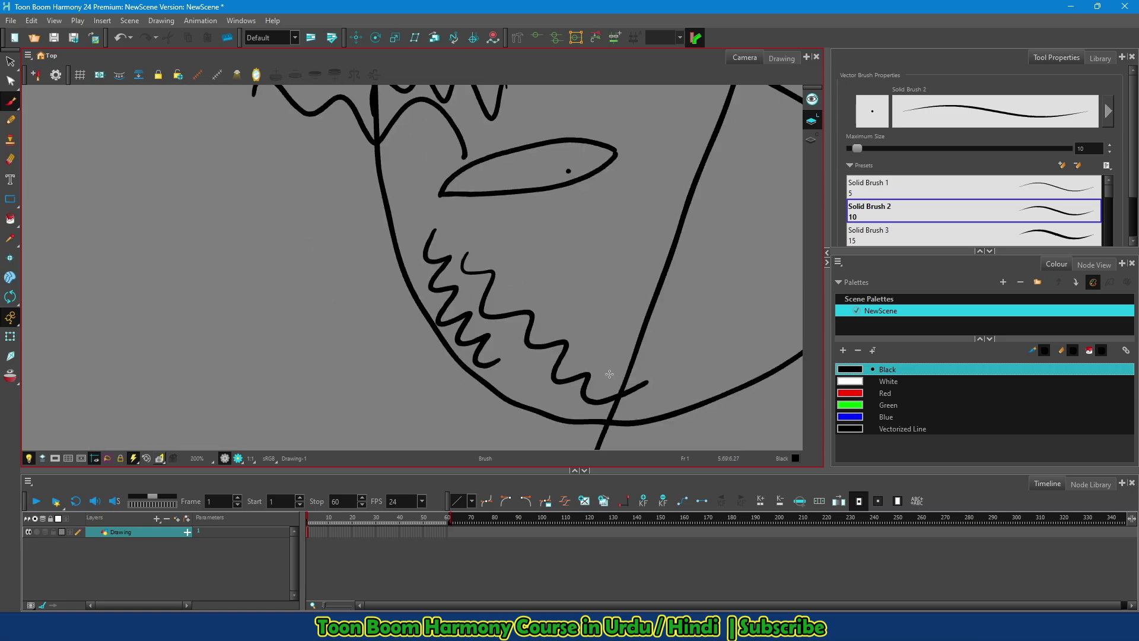